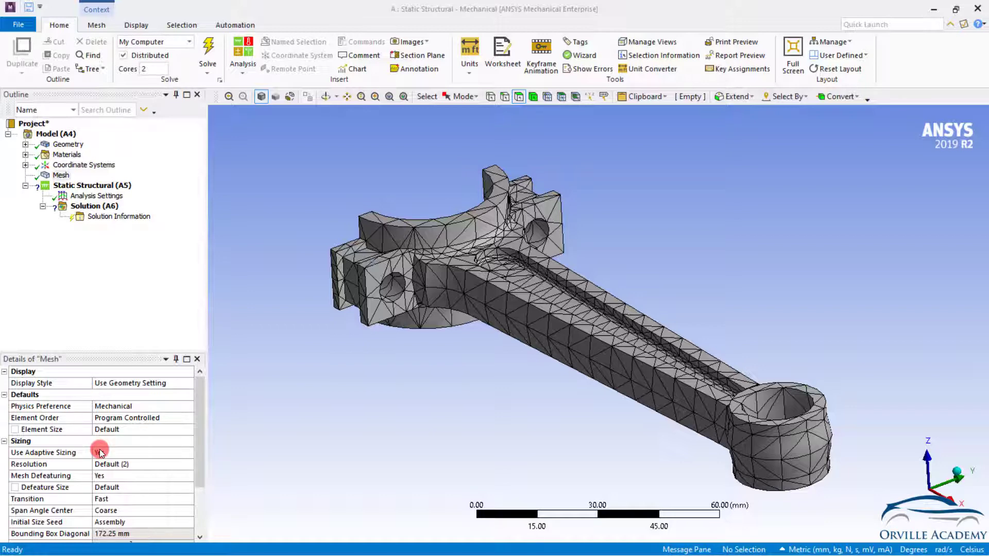
Switch the mesh physics preference to Explicit and then to CFD to compare their default mesh settings
click(122, 465)
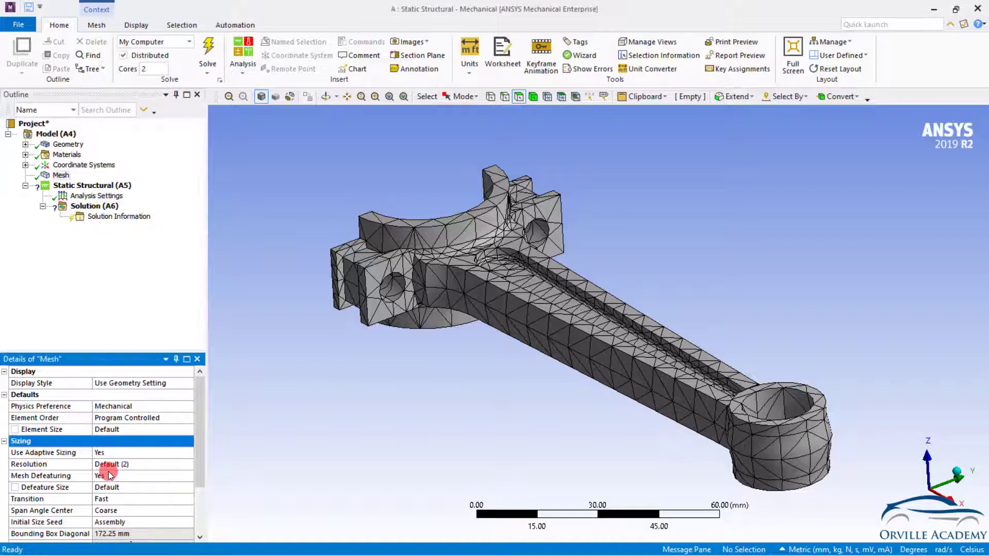
click(178, 406)
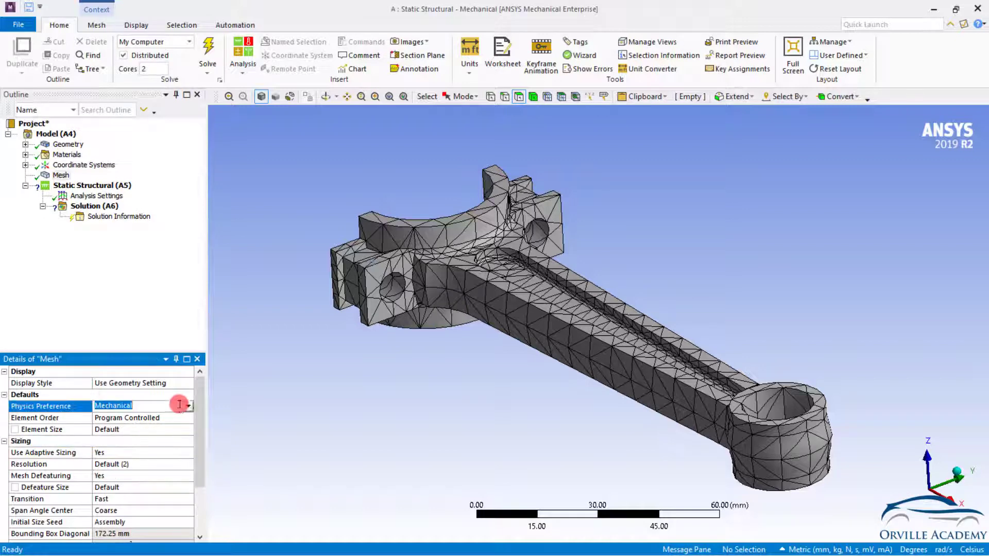
click(189, 406)
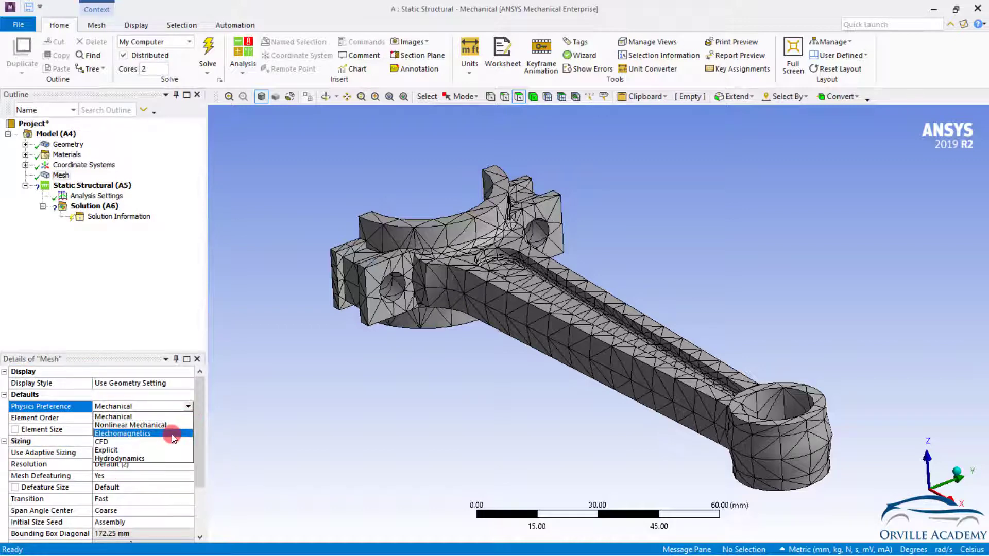
click(153, 449)
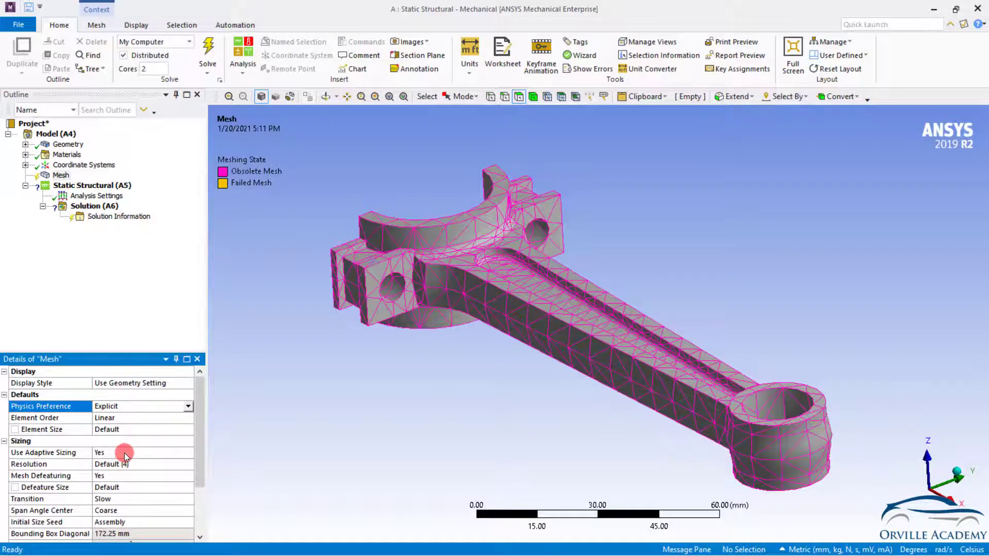
click(188, 407)
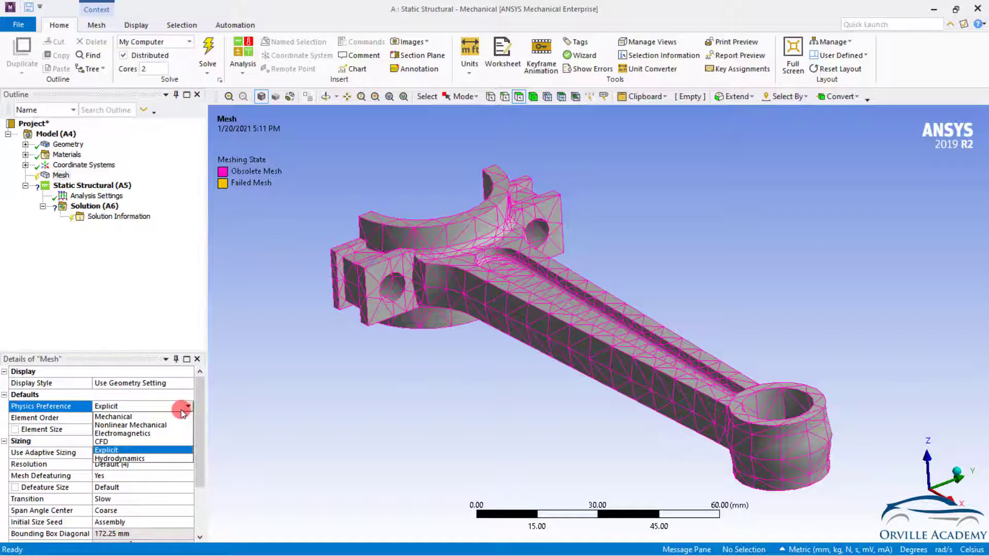
click(115, 441)
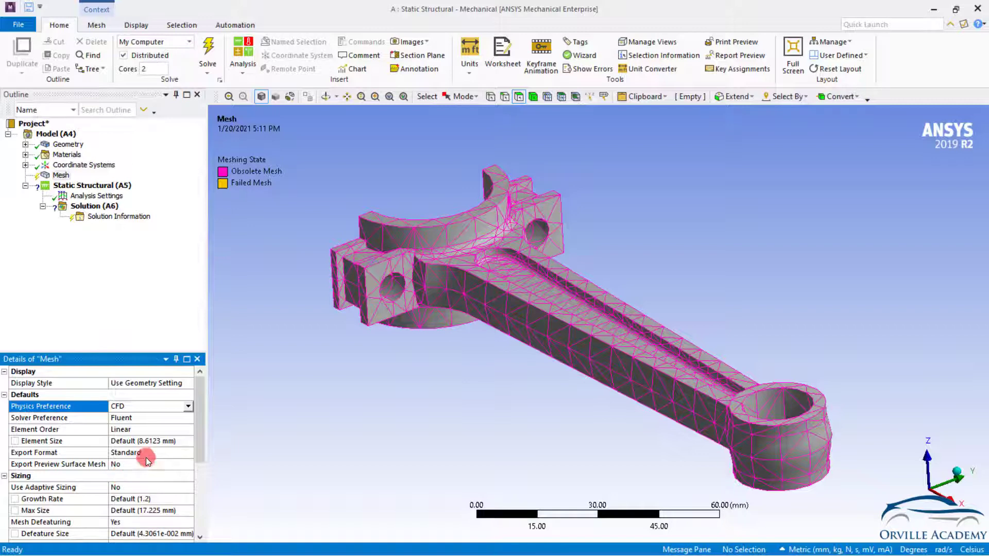
Set the mesh physics preference to Mechanical and generate the mesh
click(186, 406)
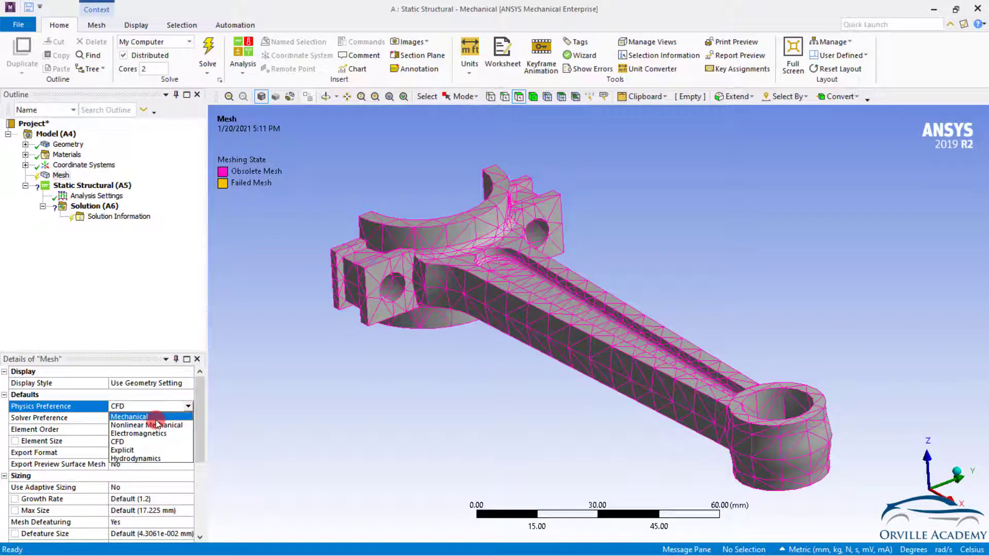
click(157, 422)
right_click(52, 174)
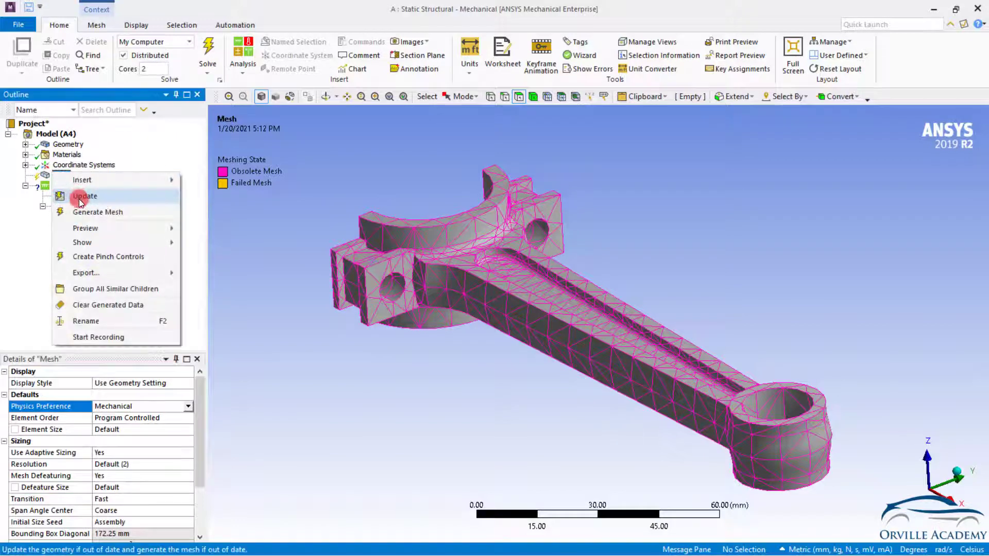
click(83, 212)
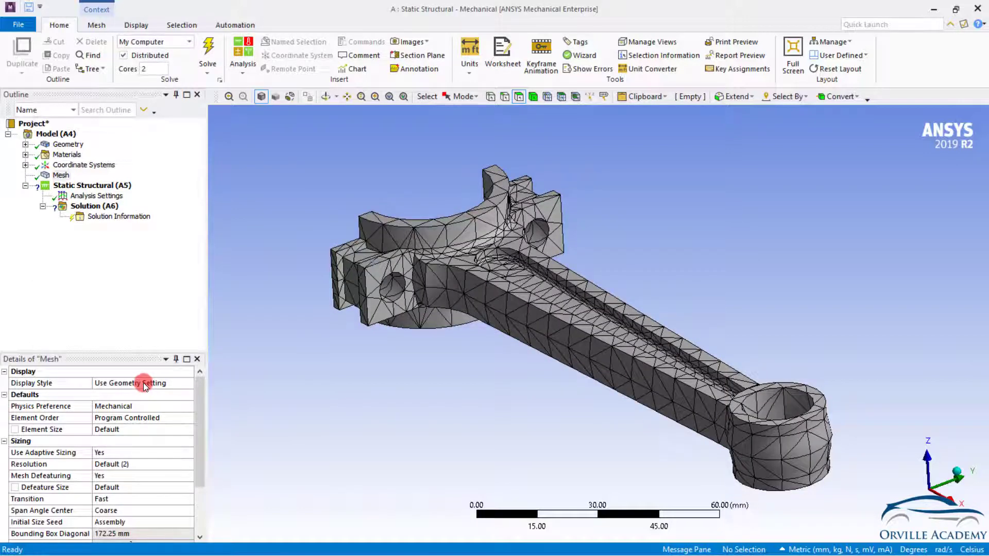
Examine the connecting rod's mesh up close around the big-end fillet and the narrow faces of the bolt lug
scroll(490, 255, up, 8)
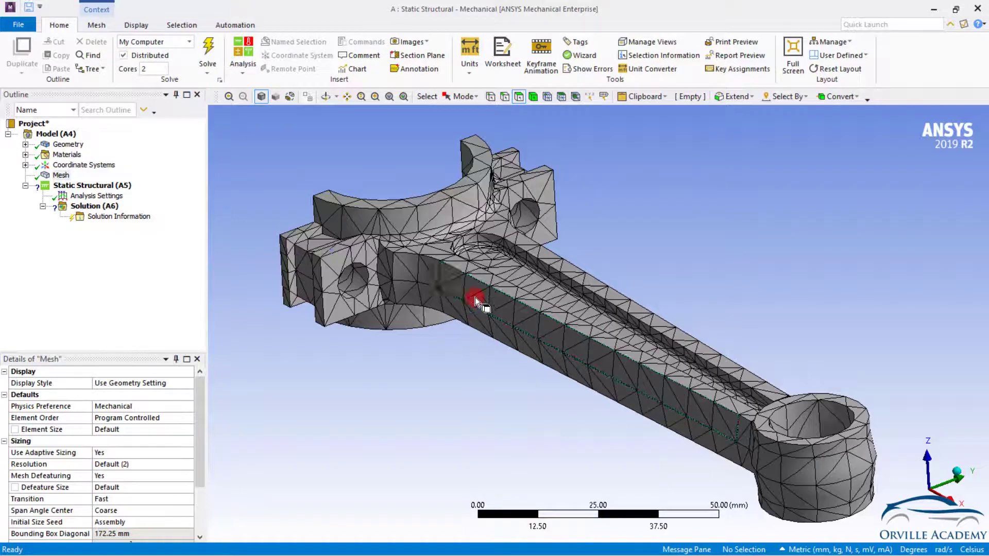
scroll(414, 193, up, 1)
ctrl+middle_drag(414, 194, 540, 331)
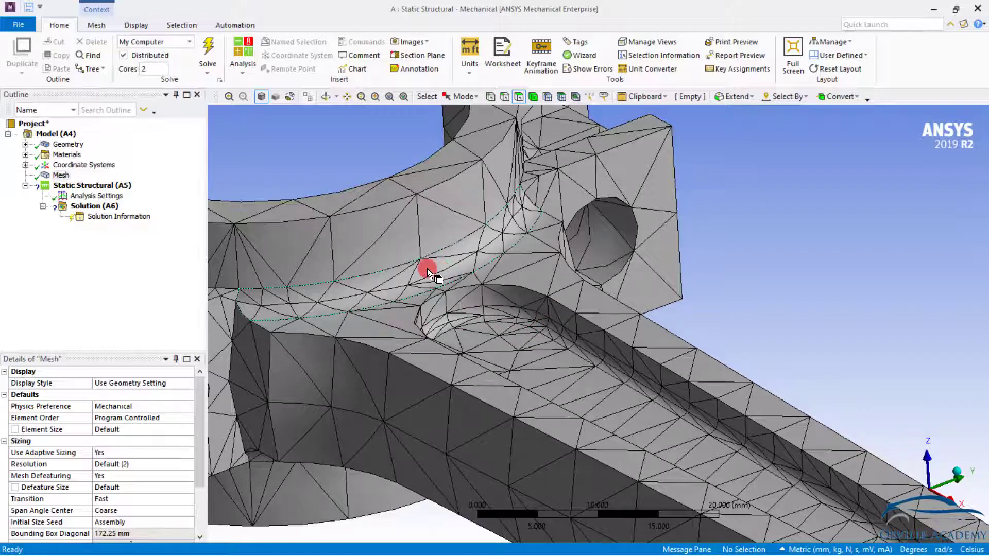
middle_drag(427, 268, 446, 317)
click(447, 317)
middle_drag(380, 347, 464, 298)
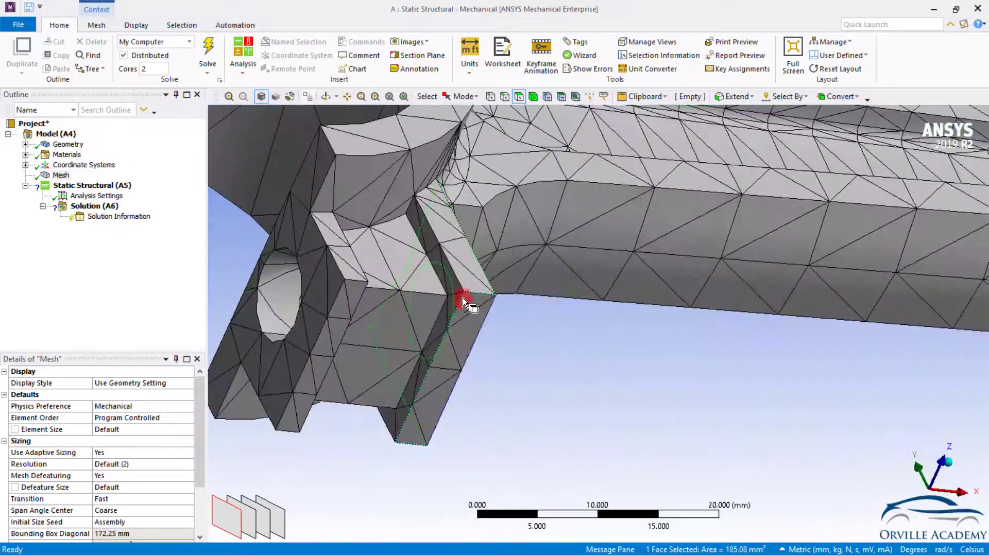
click(444, 273)
middle_drag(382, 302, 457, 252)
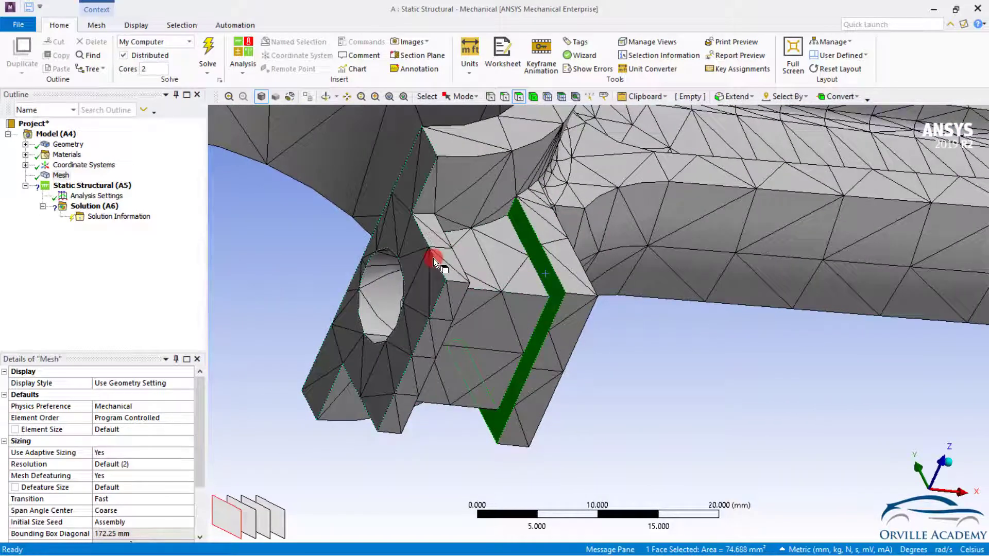
key(F7)
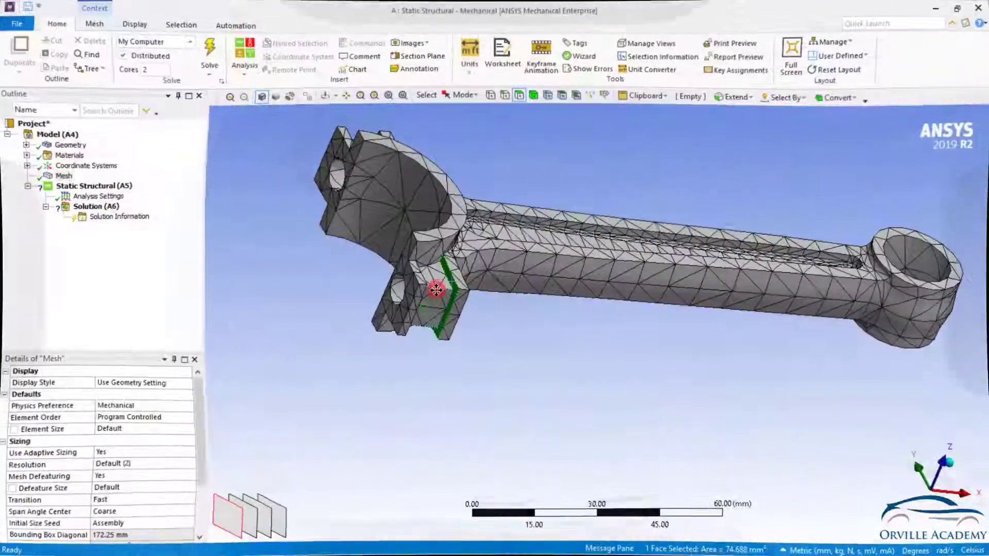
middle_drag(441, 221, 453, 326)
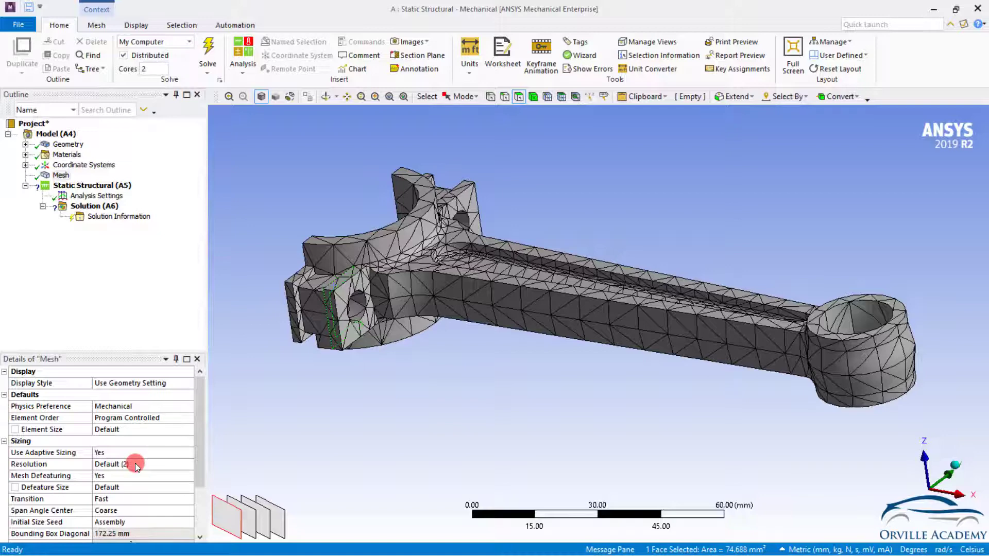
Expand the mesh statistics to read the node and element counts
click(201, 444)
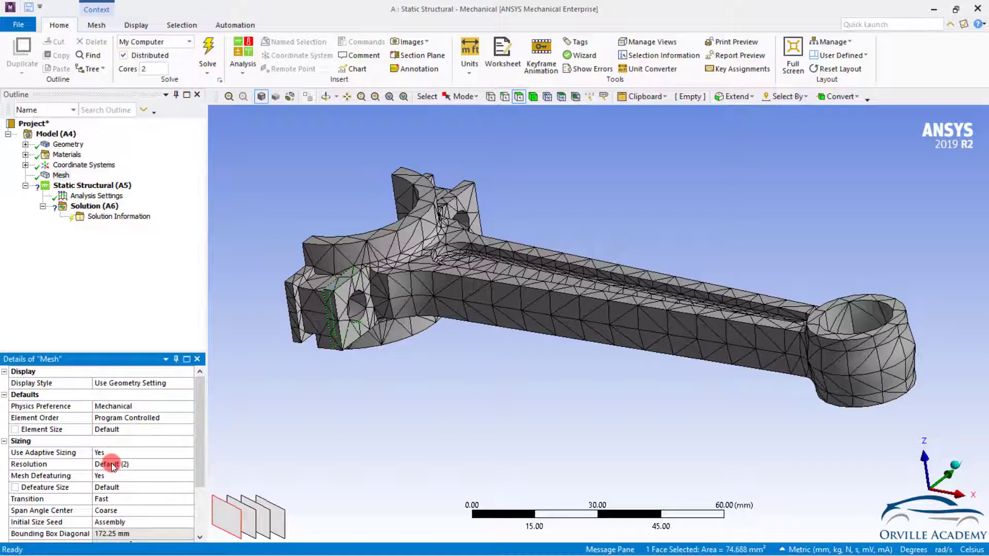
scroll(110, 463, down, 2)
click(5, 534)
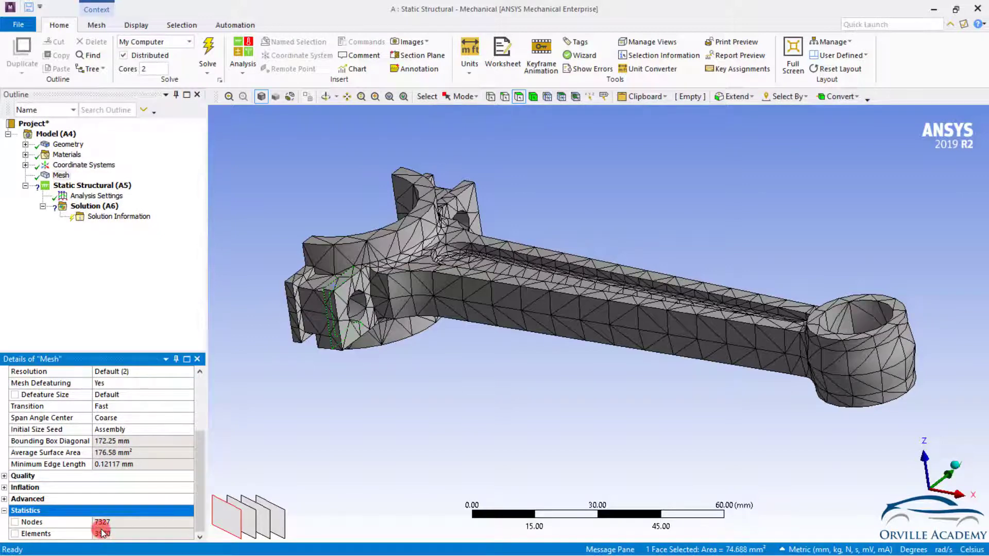
Regenerate the mesh with the sizing resolution set to 5 and check its node and element counts
scroll(136, 403, up, 1)
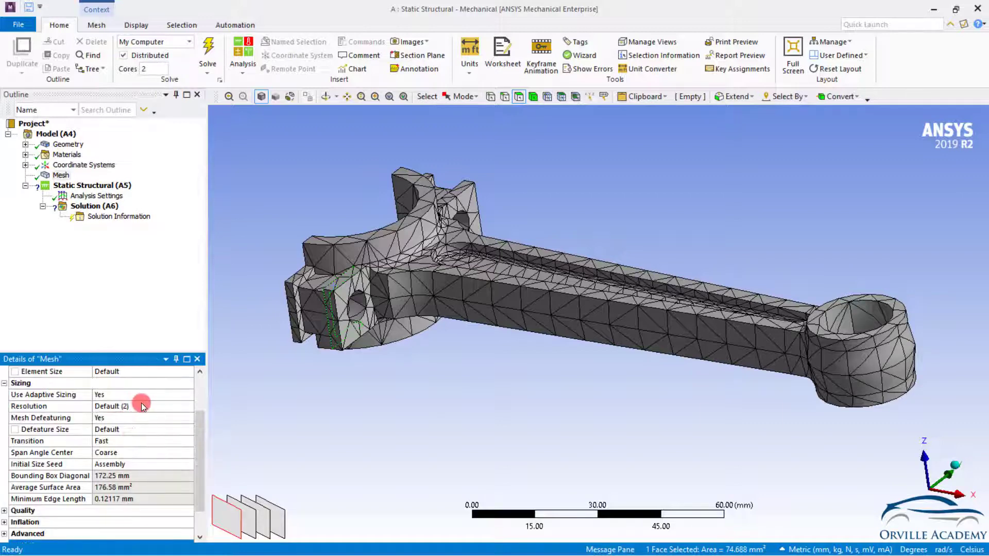
click(141, 404)
text(5)
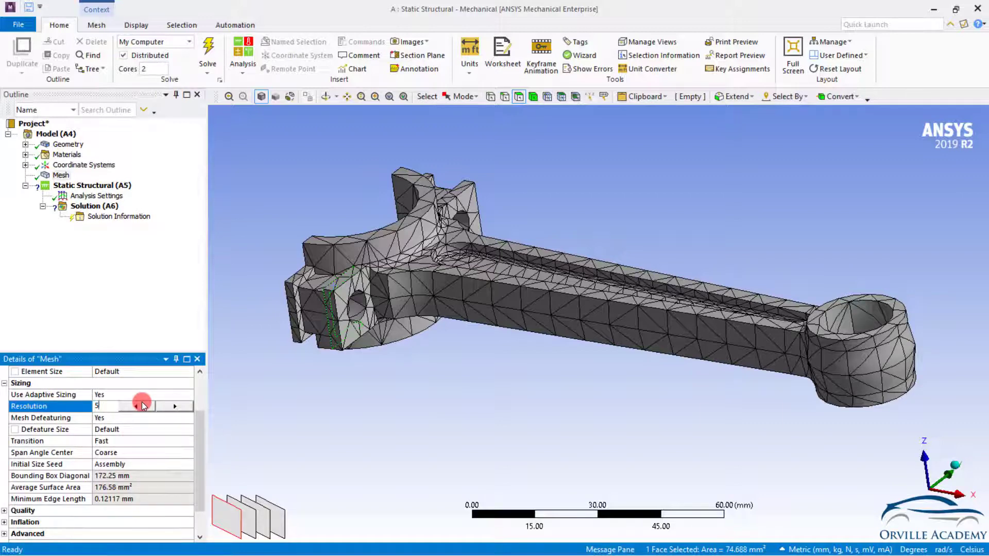
key(Return)
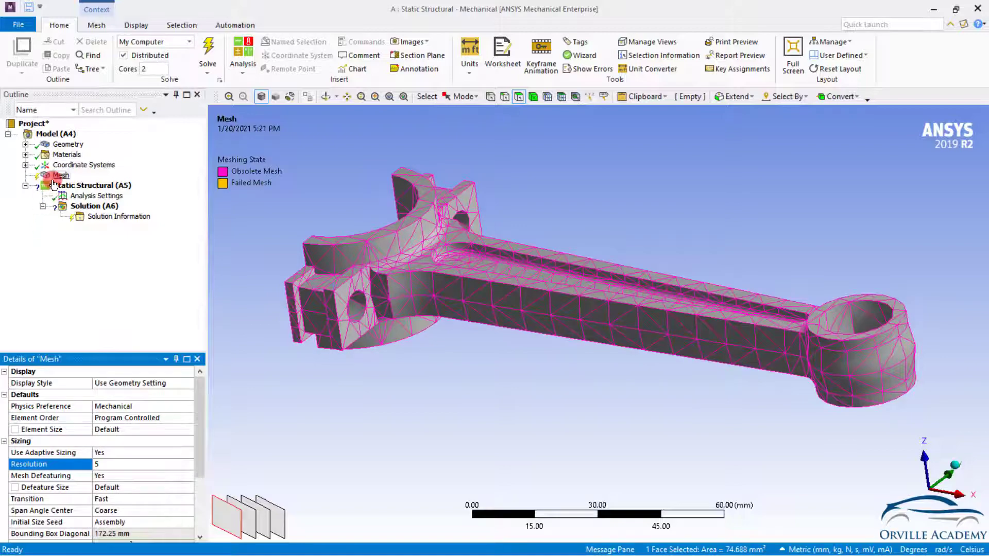
right_click(54, 178)
click(67, 221)
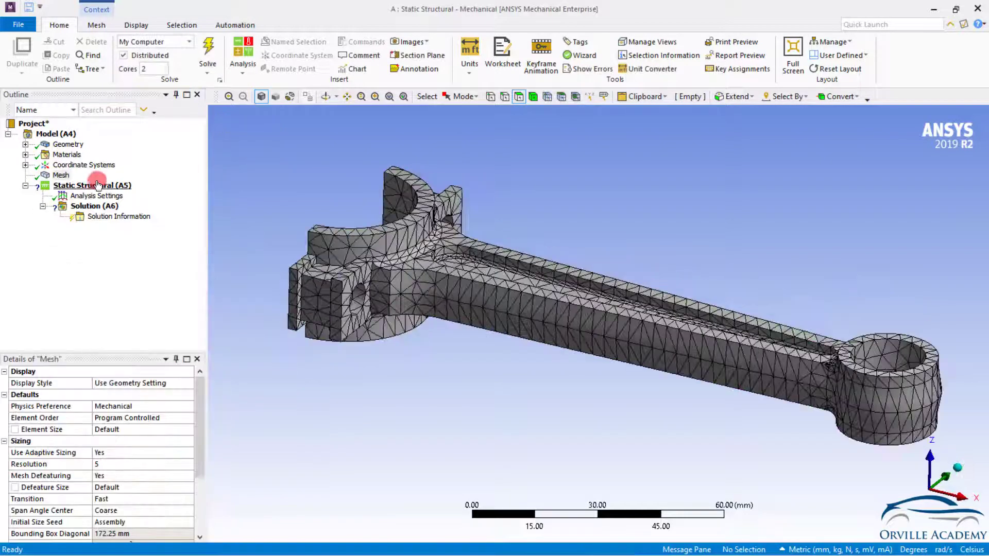
middle_drag(418, 288, 369, 290)
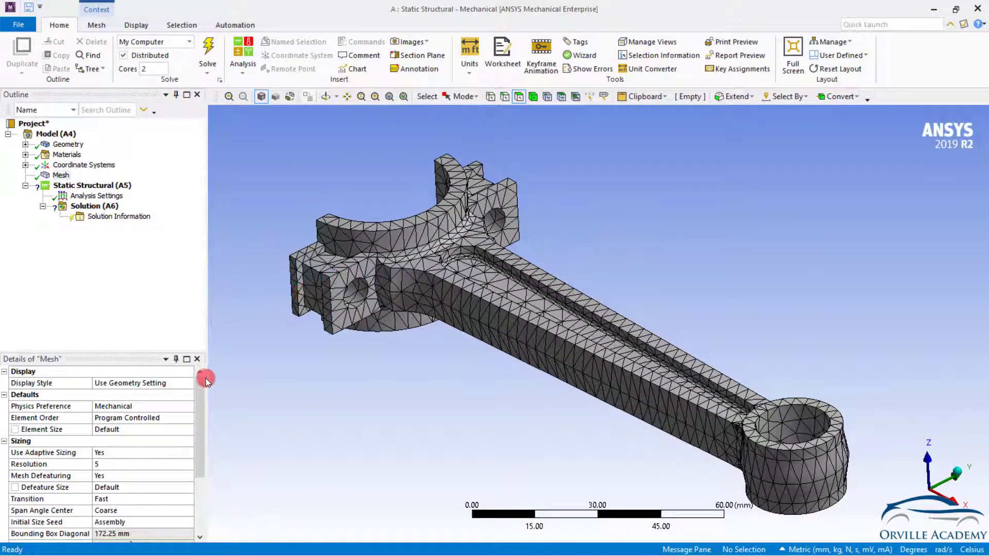
drag(201, 388, 198, 443)
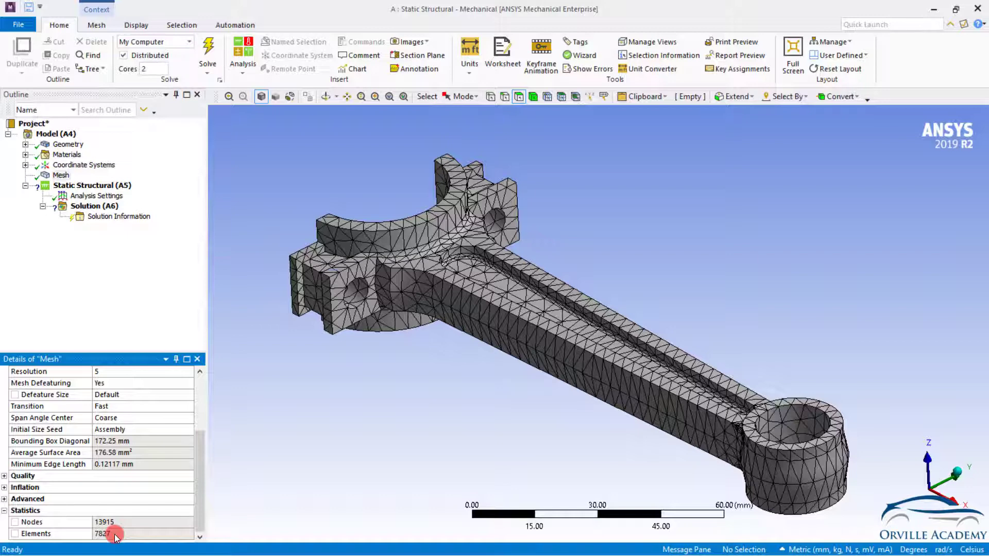
Regenerate the mesh with the sizing resolution set to 7 and review its element count and density
click(125, 372)
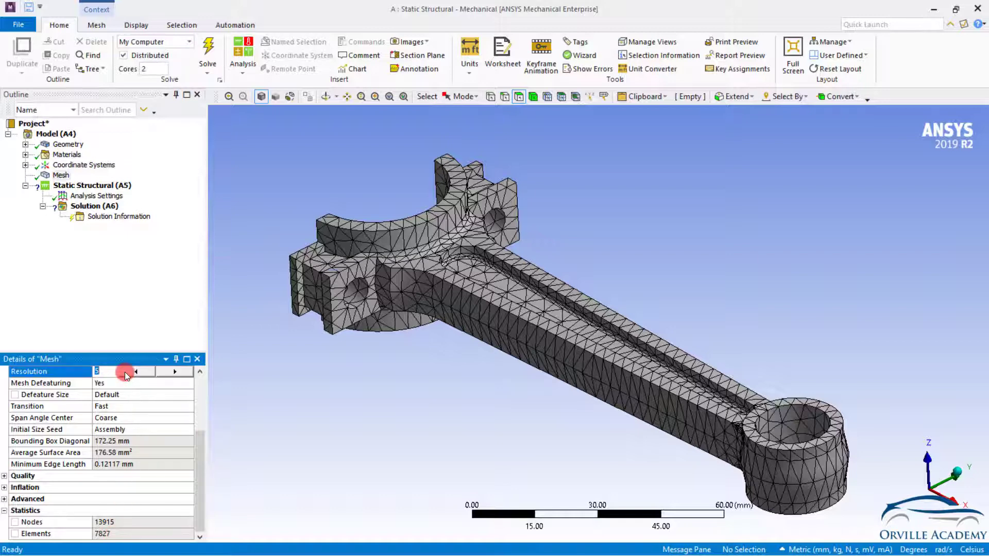
key(Return)
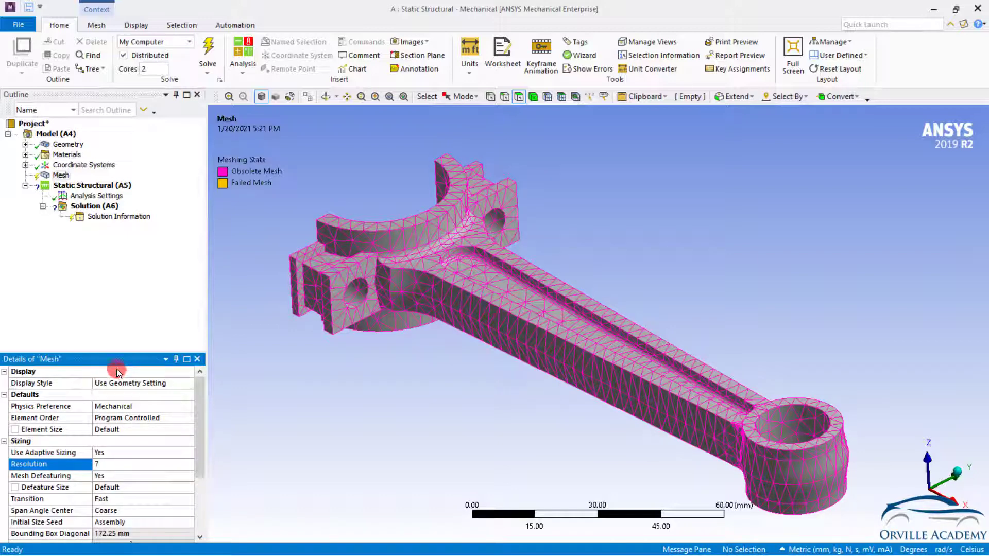
right_click(55, 175)
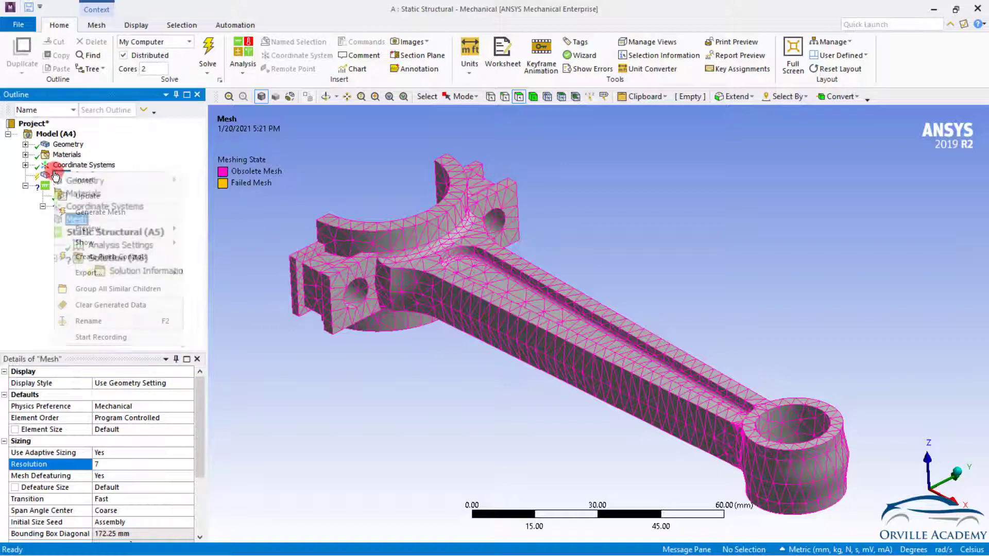
click(76, 219)
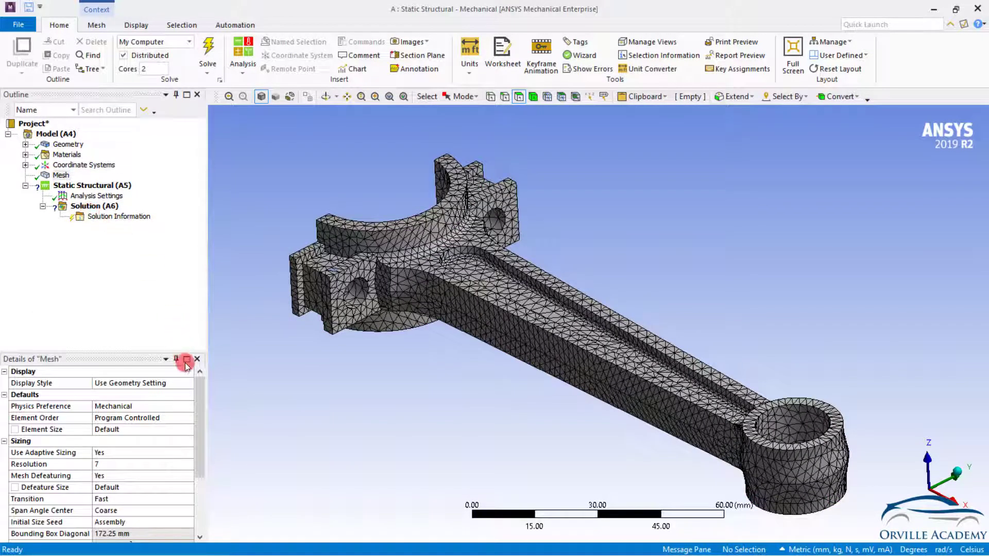
drag(196, 402, 198, 461)
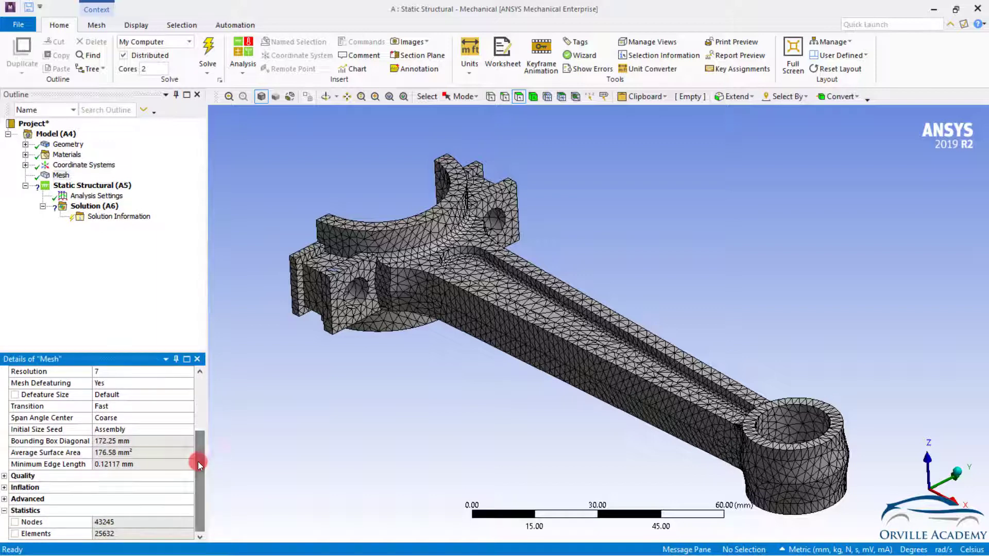
click(106, 534)
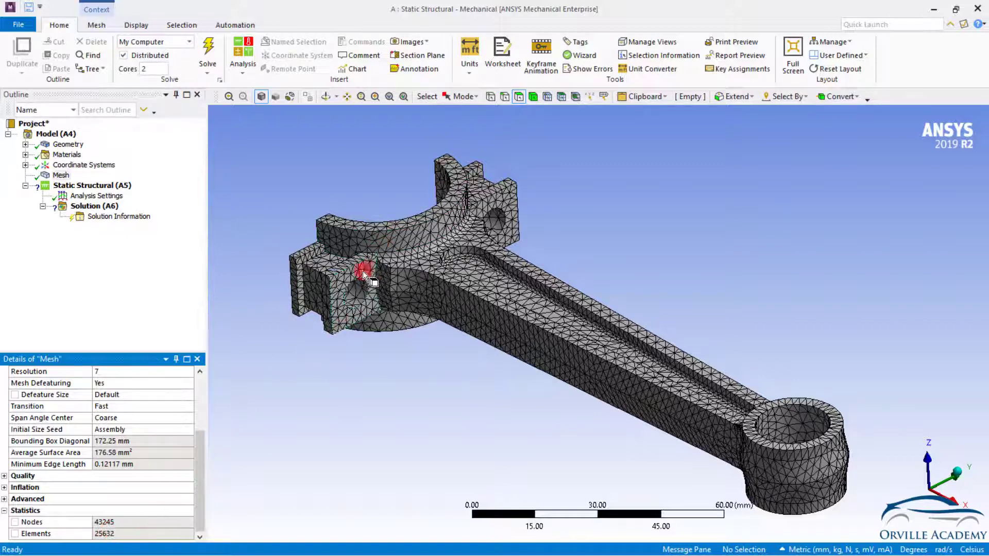
scroll(385, 271, up, 2)
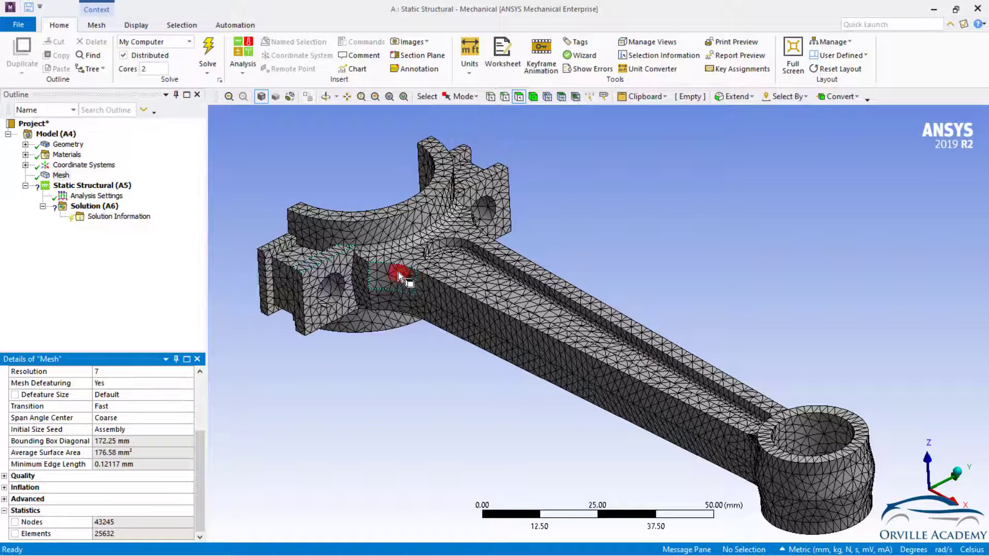
Reset the mesh sizing resolution to its default by entering -1 and regenerate the mesh
scroll(128, 373, up, 2)
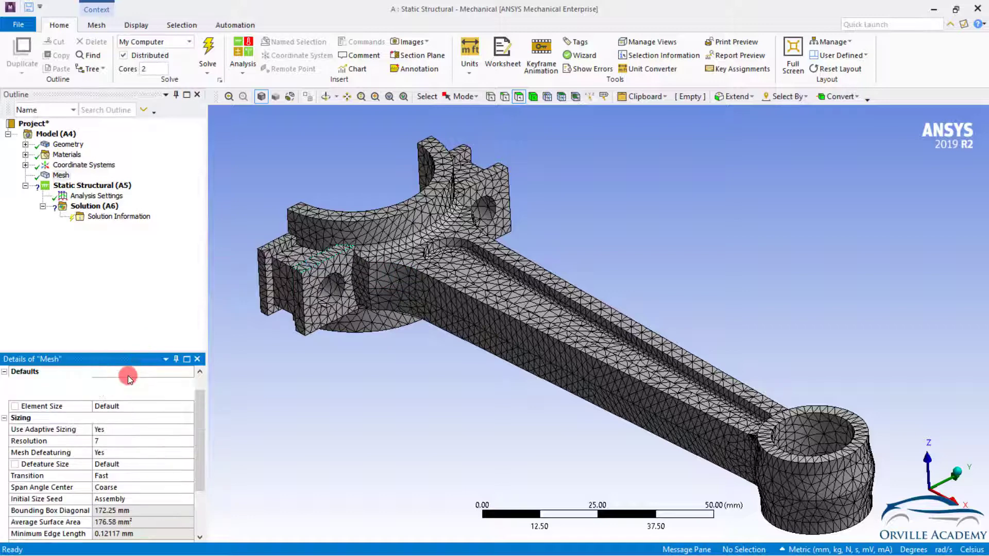
click(109, 439)
text(-1)
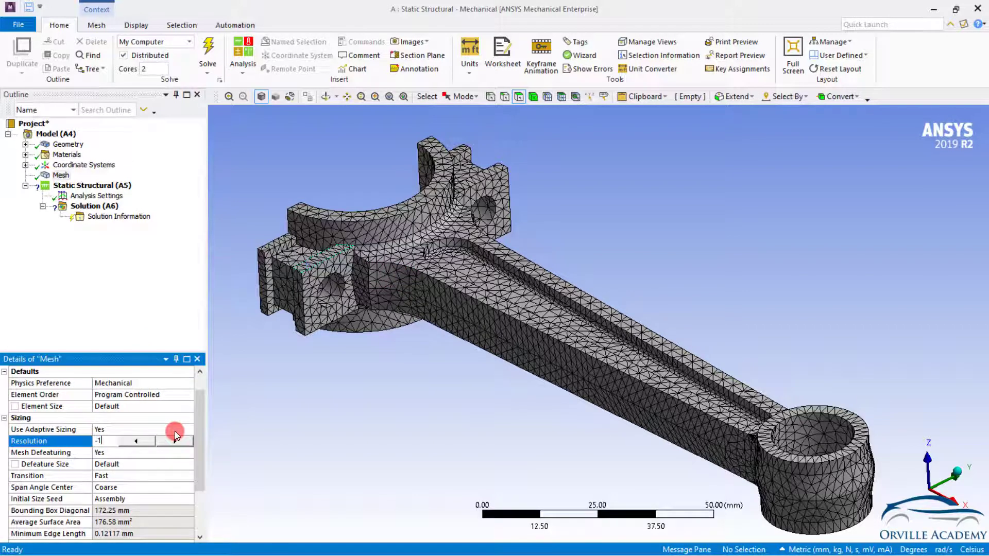
key(Return)
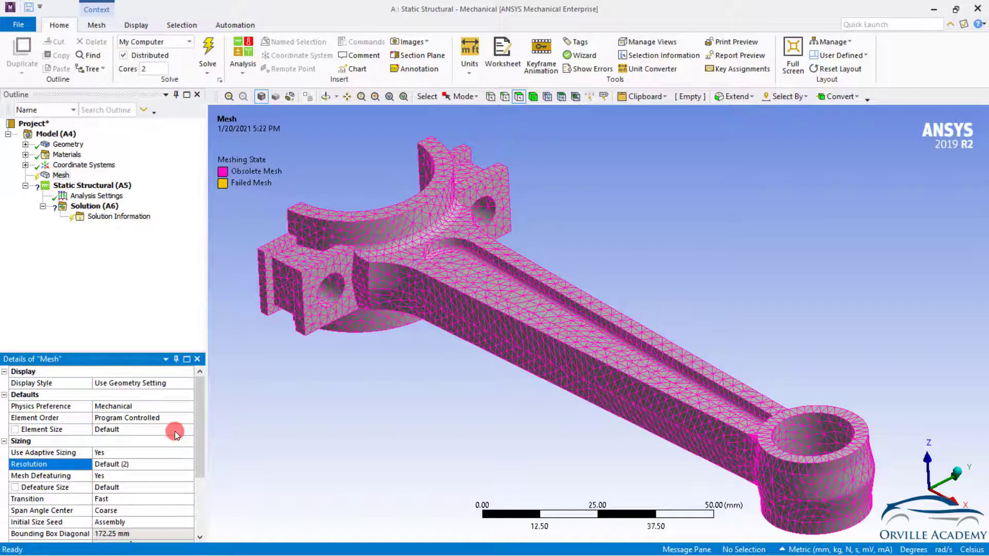
right_click(58, 176)
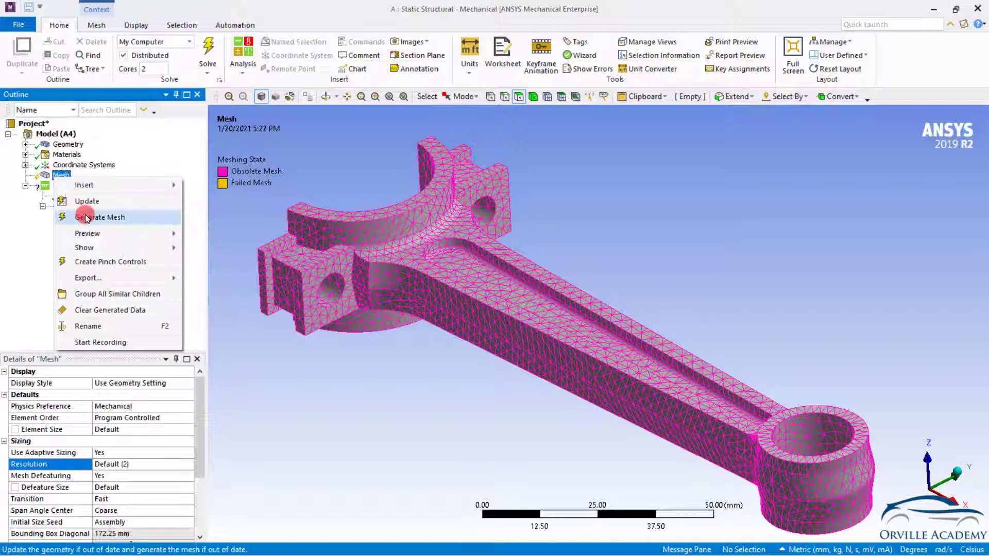
click(85, 217)
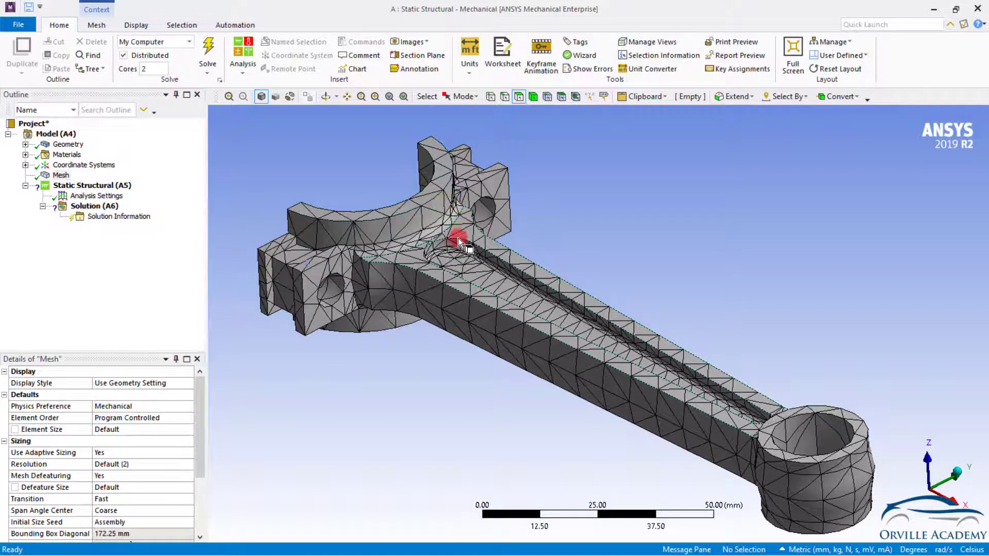
Set the mesh defeature size to 2 mm, regenerate the mesh and inspect the recess along the rod's shank
scroll(457, 249, up, 1)
scroll(458, 249, up, 5)
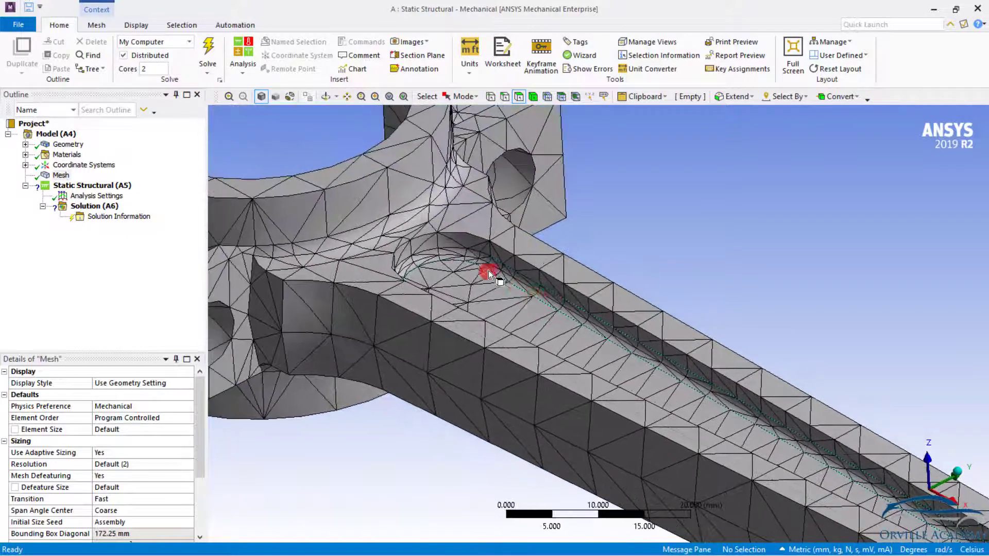
ctrl+middle_drag(452, 256, 513, 275)
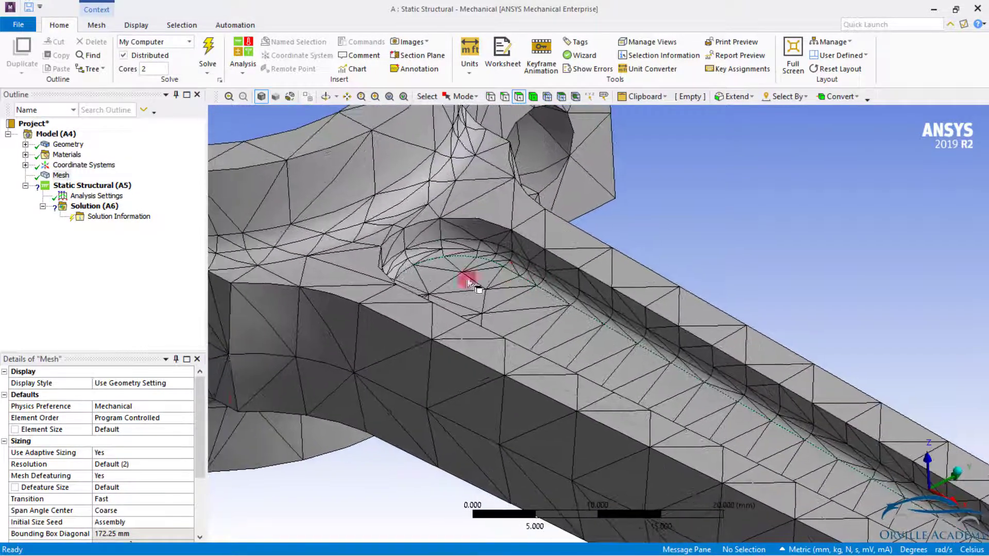
click(118, 486)
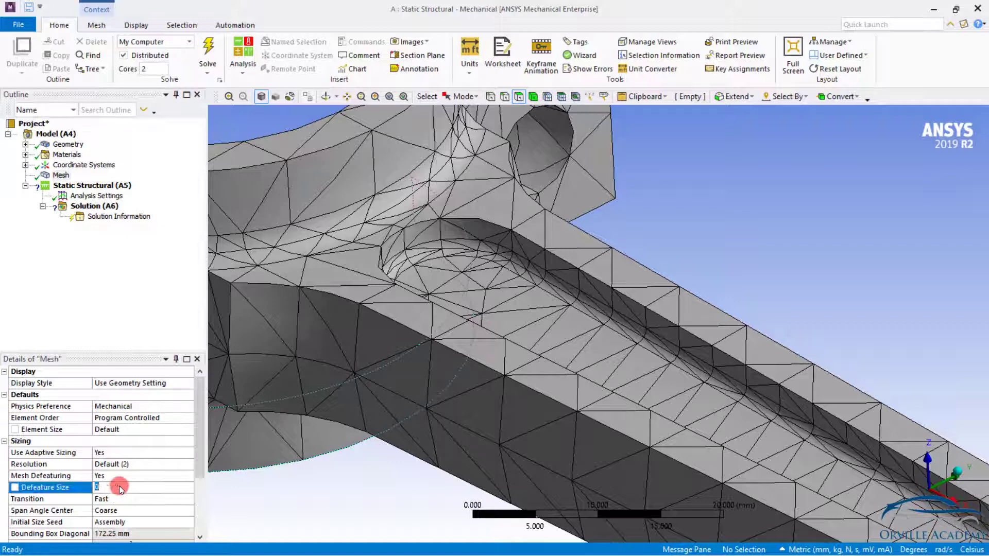
text(2)
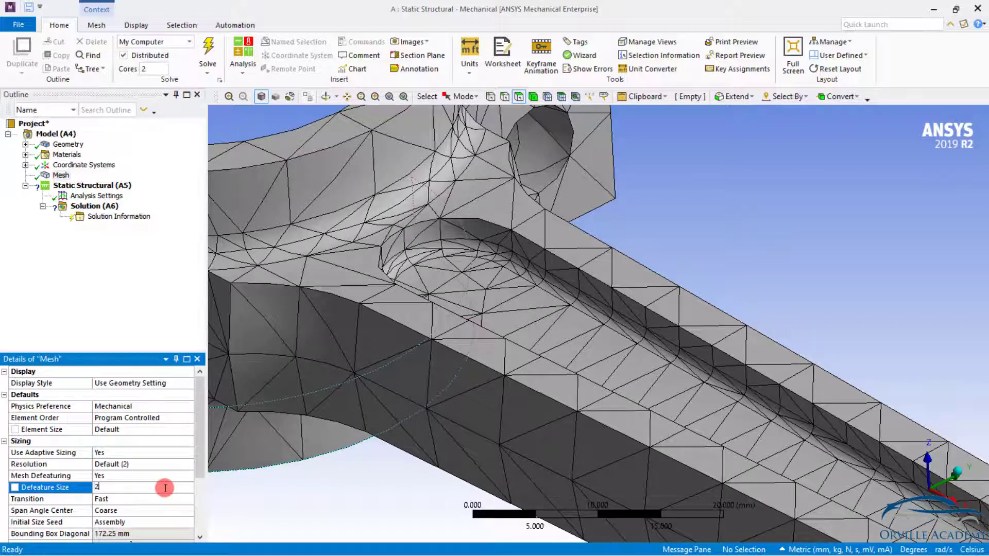
key(Return)
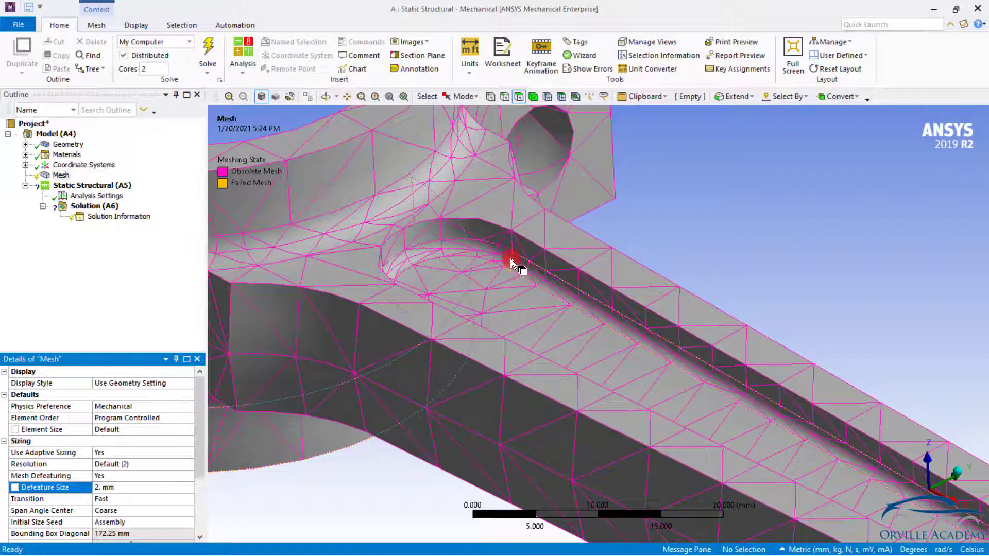
right_click(56, 177)
click(102, 216)
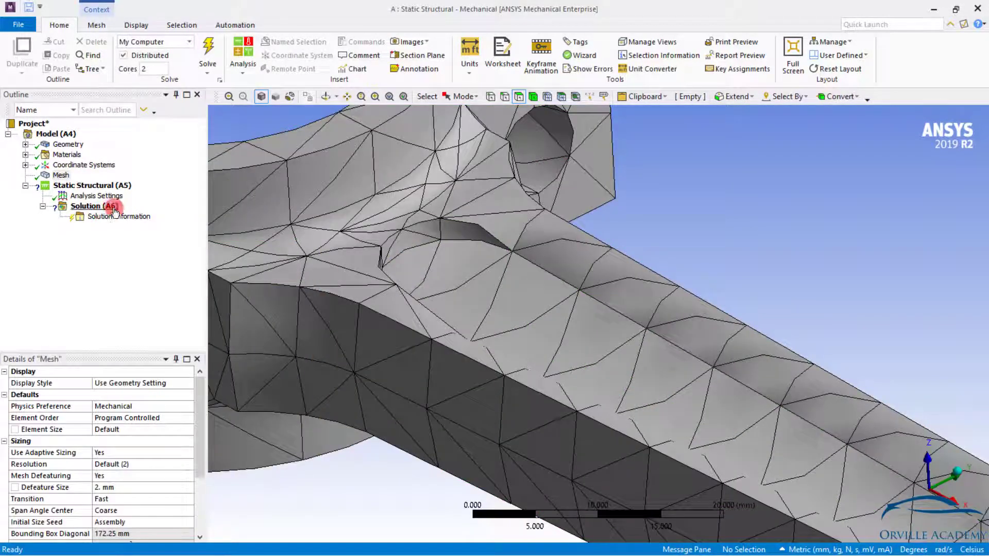
scroll(547, 235, down, 5)
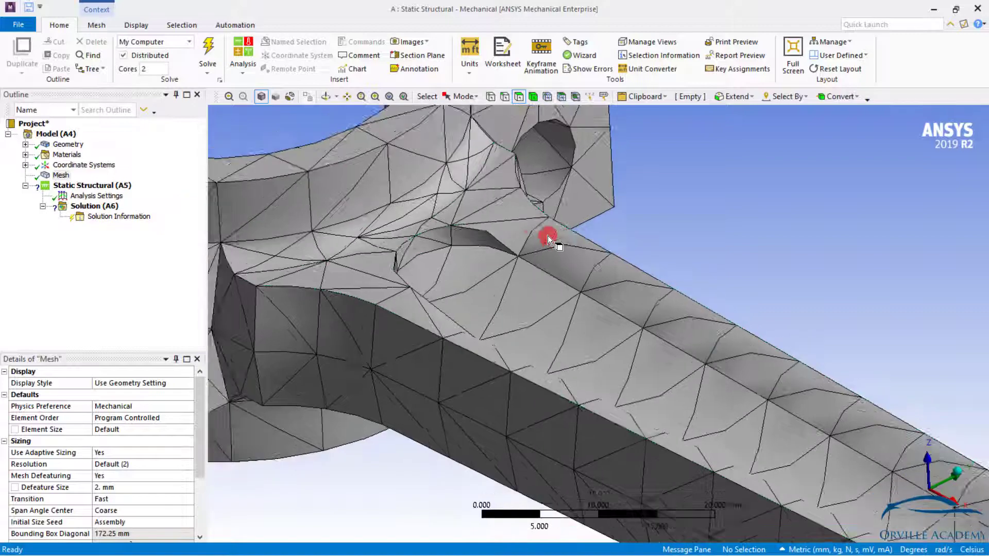
scroll(533, 231, down, 3)
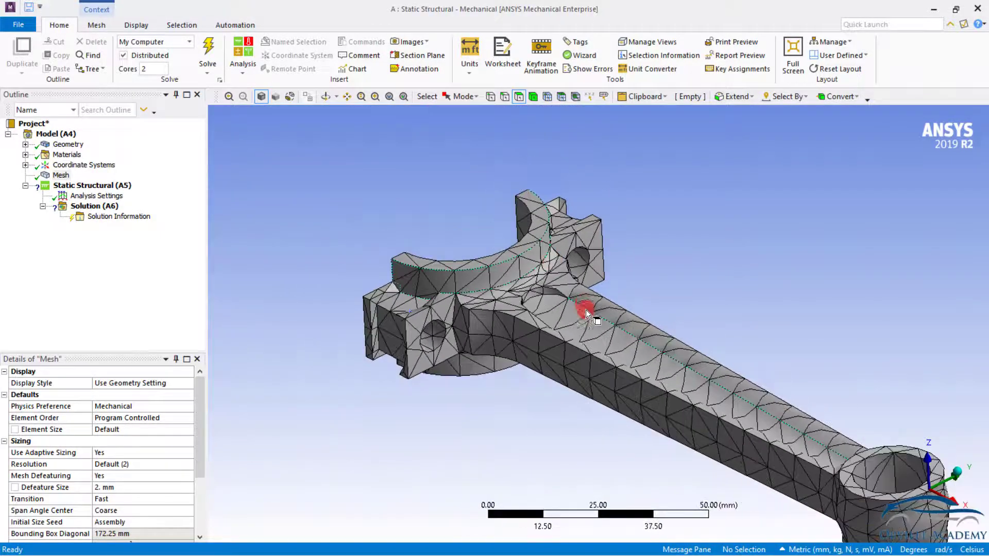
middle_drag(586, 310, 517, 296)
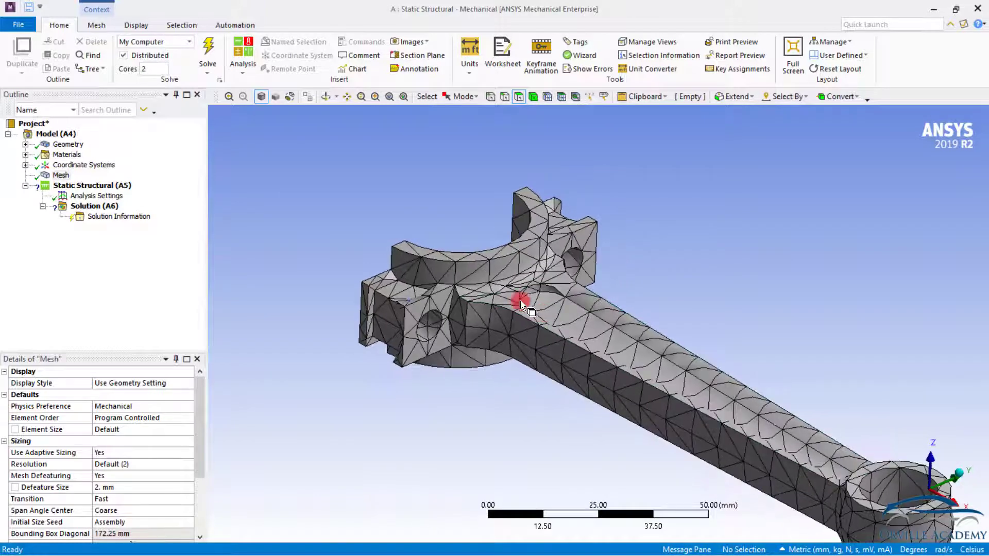
Reduce the mesh defeature size to 0.2 mm, regenerate the mesh and inspect the fillet at the recess's big end
click(119, 486)
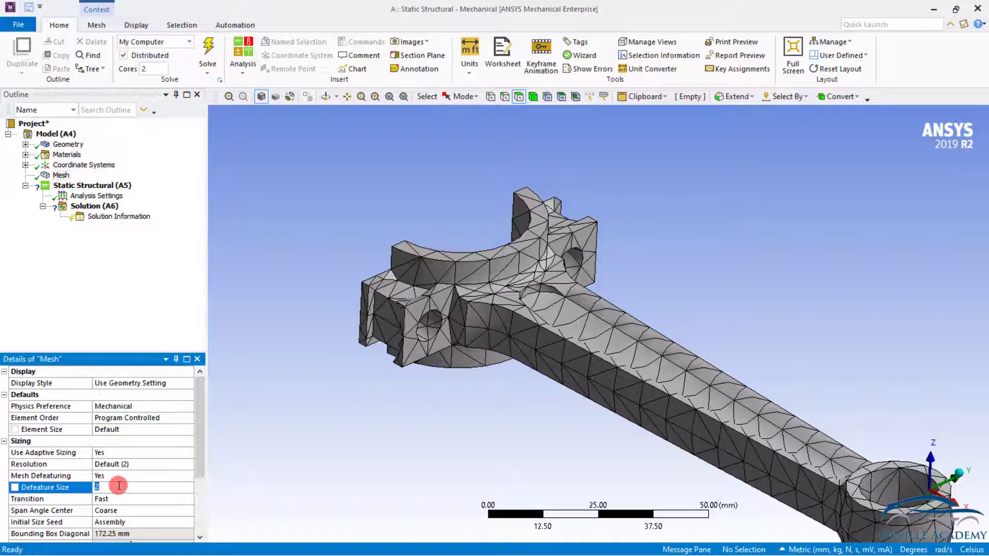
text(0.2)
key(Return)
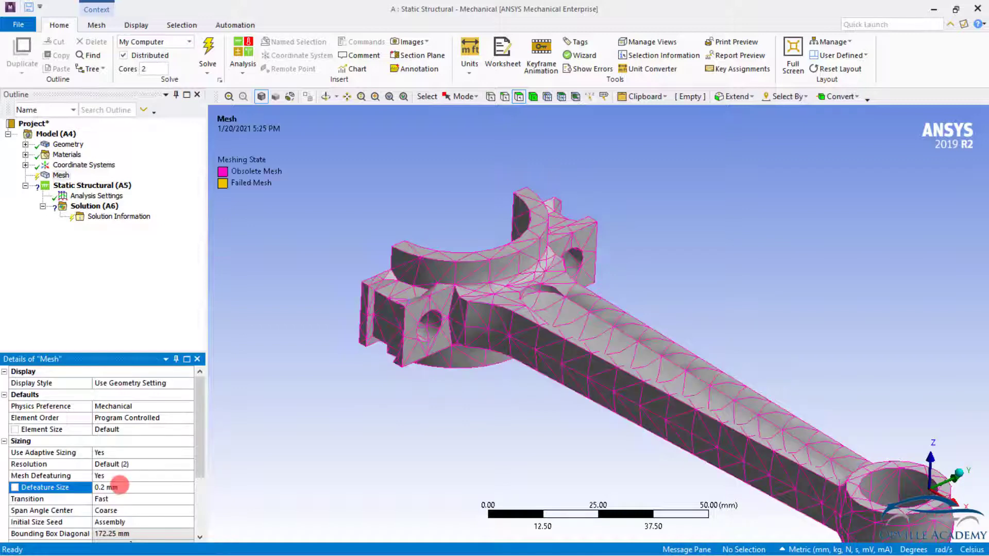
right_click(61, 177)
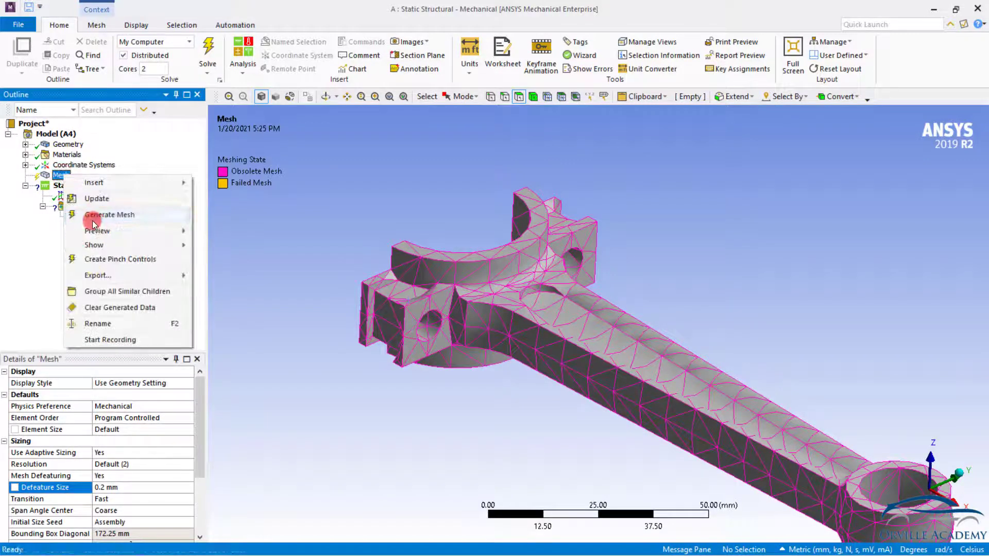
click(97, 216)
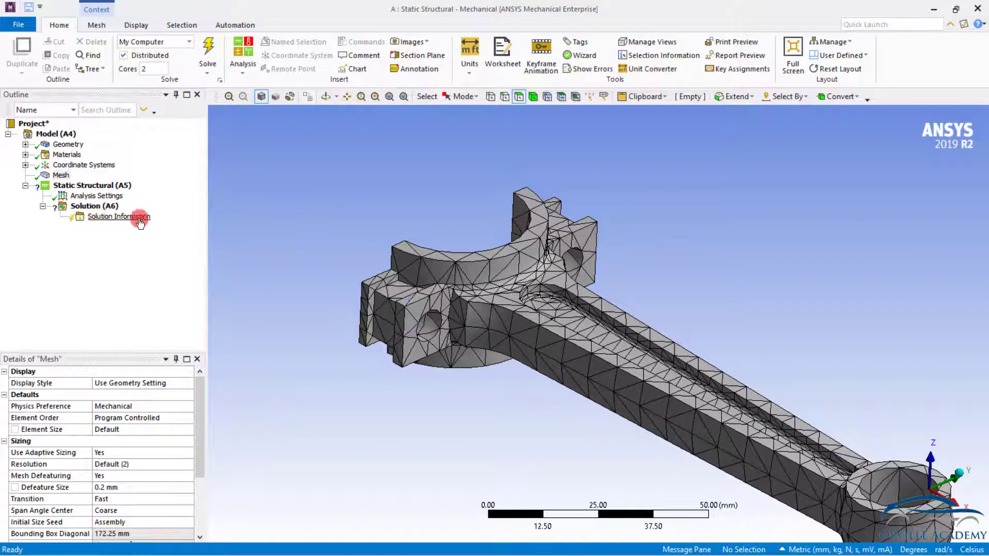
scroll(555, 307, up, 5)
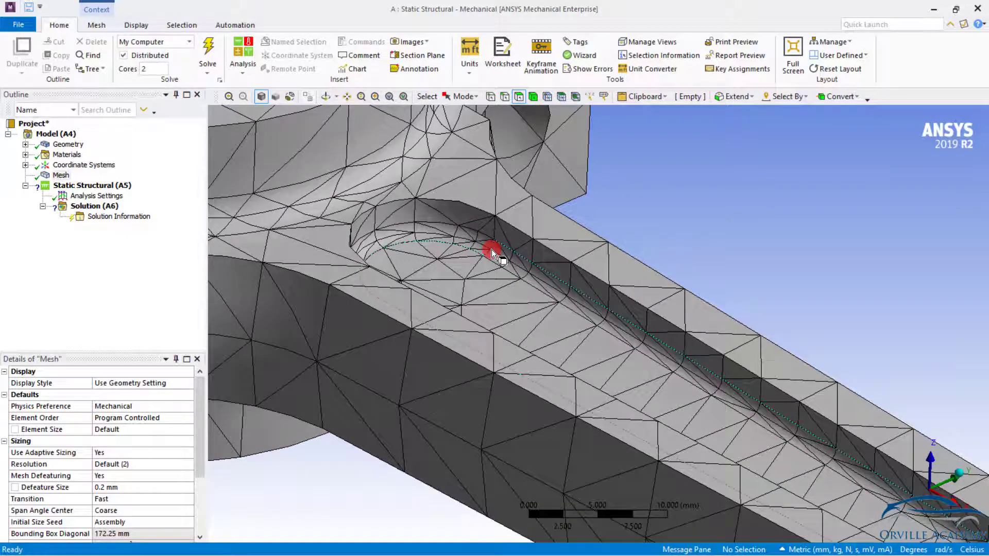
Set the mesh defeature size to 1 mm, regenerate the mesh and inspect the recess and the whole rod
click(131, 488)
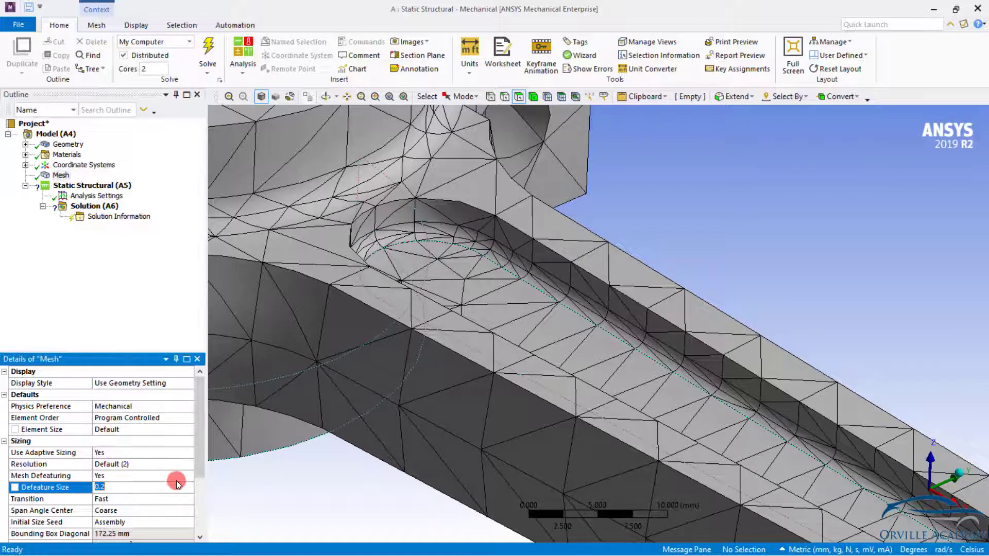
text(1)
key(Return)
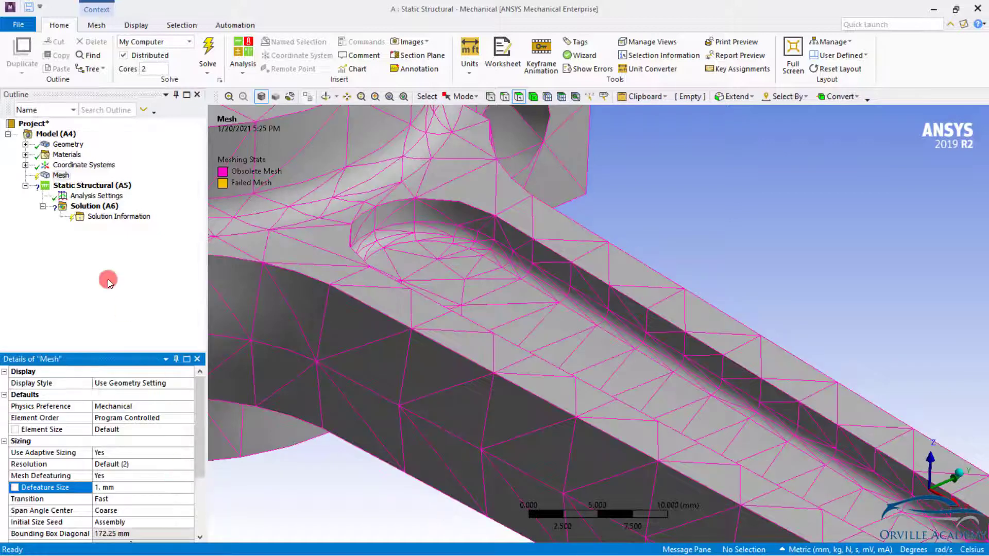
right_click(52, 176)
click(81, 218)
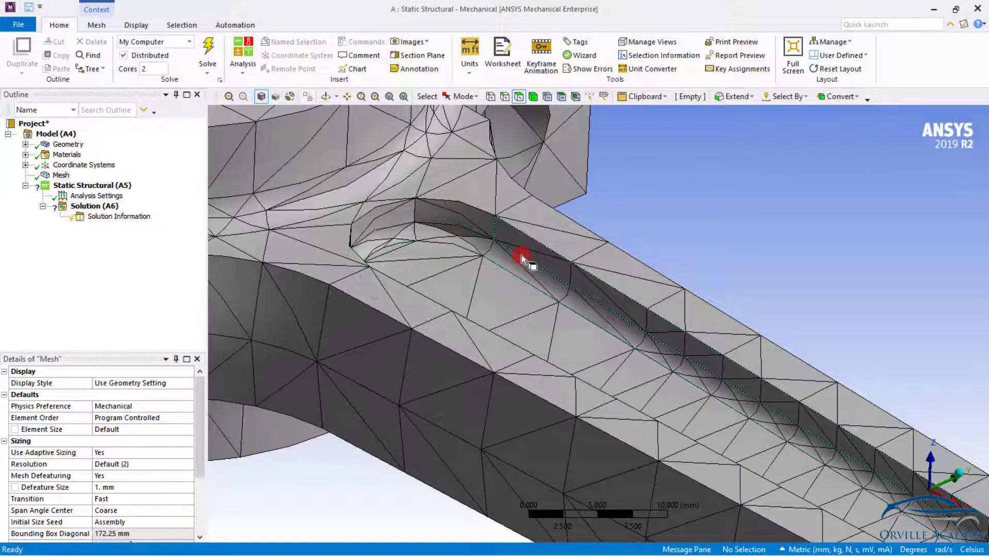
scroll(515, 316, up, 3)
scroll(517, 322, down, 6)
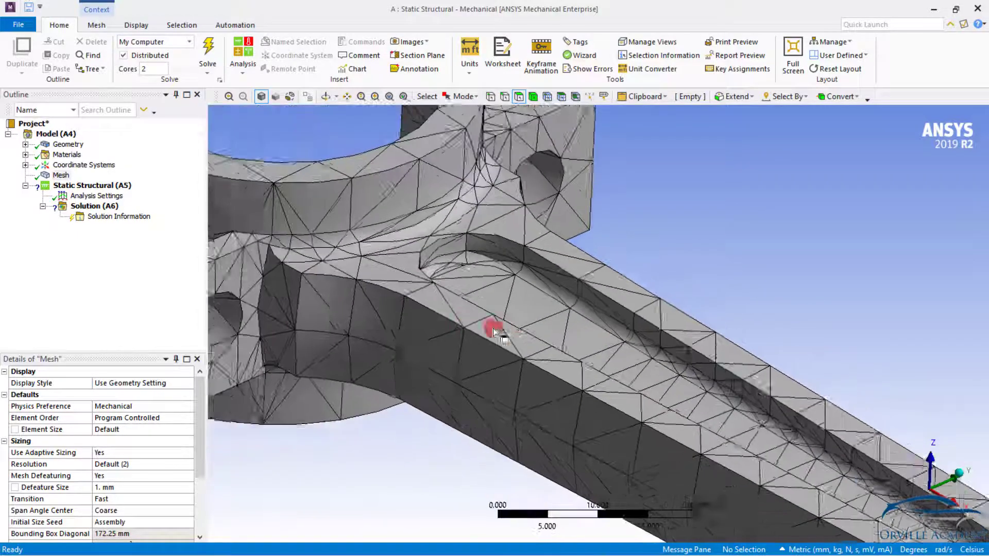
scroll(494, 333, down, 10)
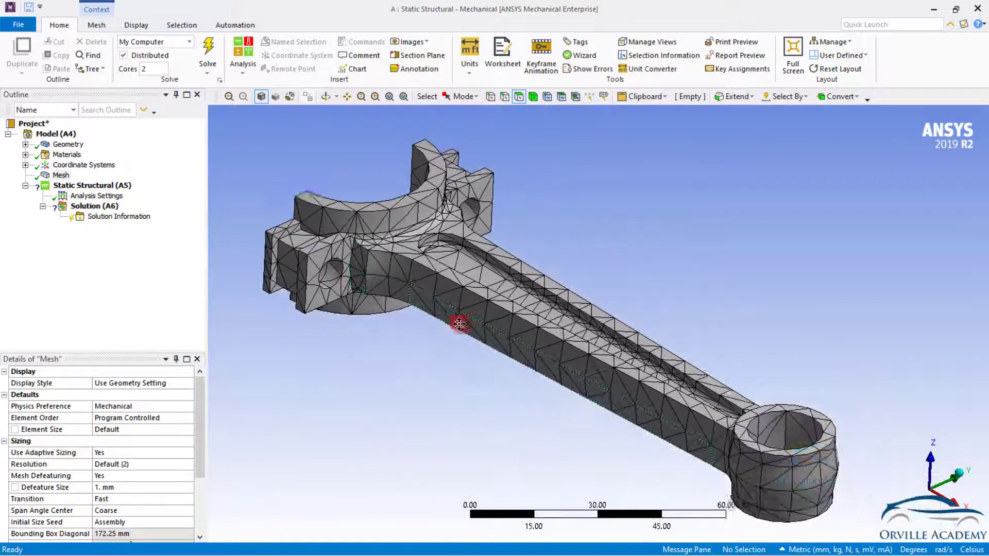
mouse_move(459, 323)
middle_down()
mouse_move(453, 335)
mouse_move(453, 323)
middle_up()
middle_drag(327, 380, 431, 331)
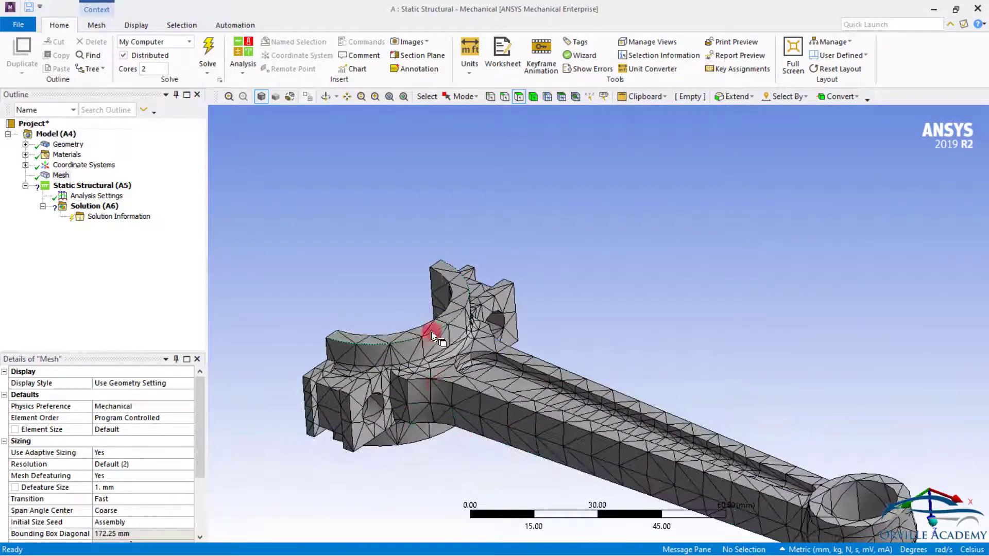
click(434, 333)
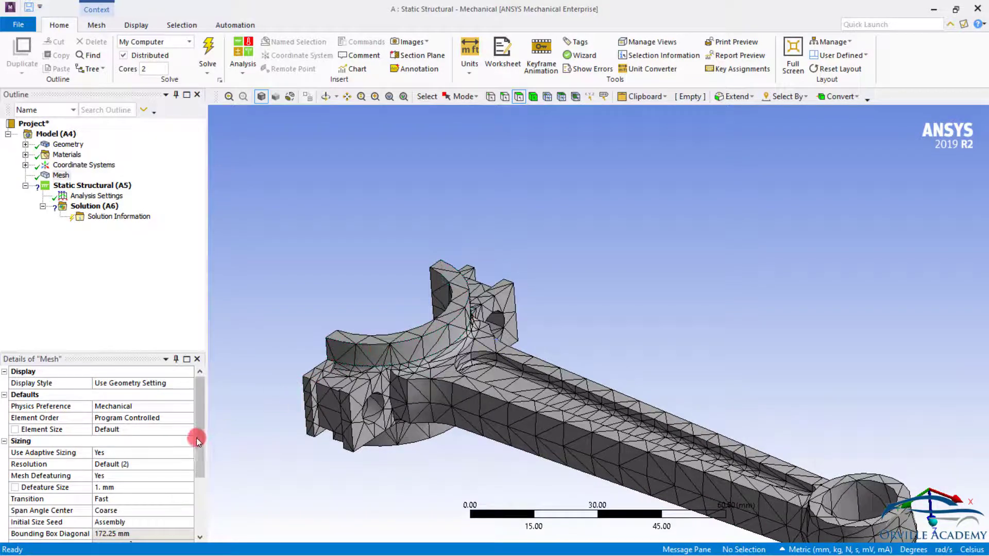
Reset the mesh defeature size to its default by clearing the value, and regenerate the mesh
click(121, 486)
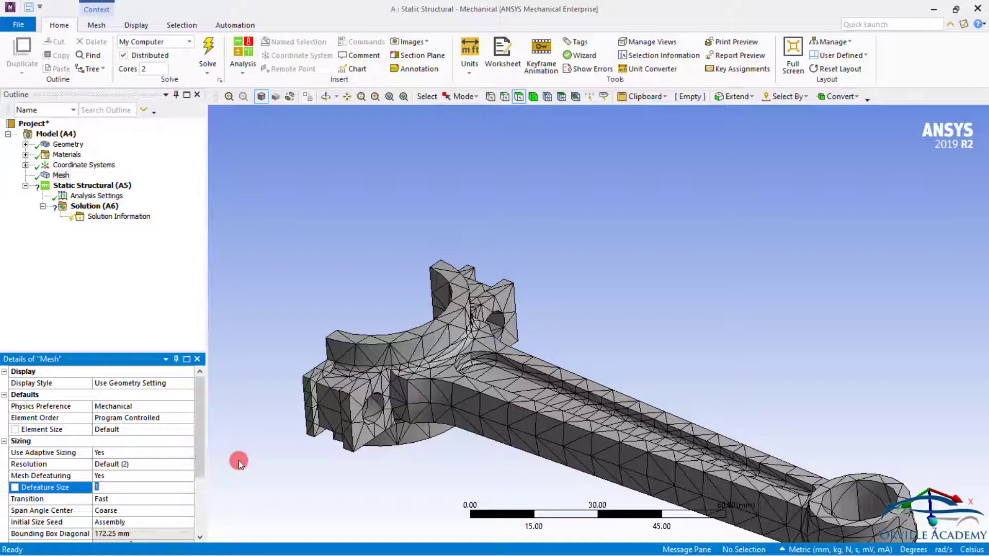
key(BackSpace)
key(Return)
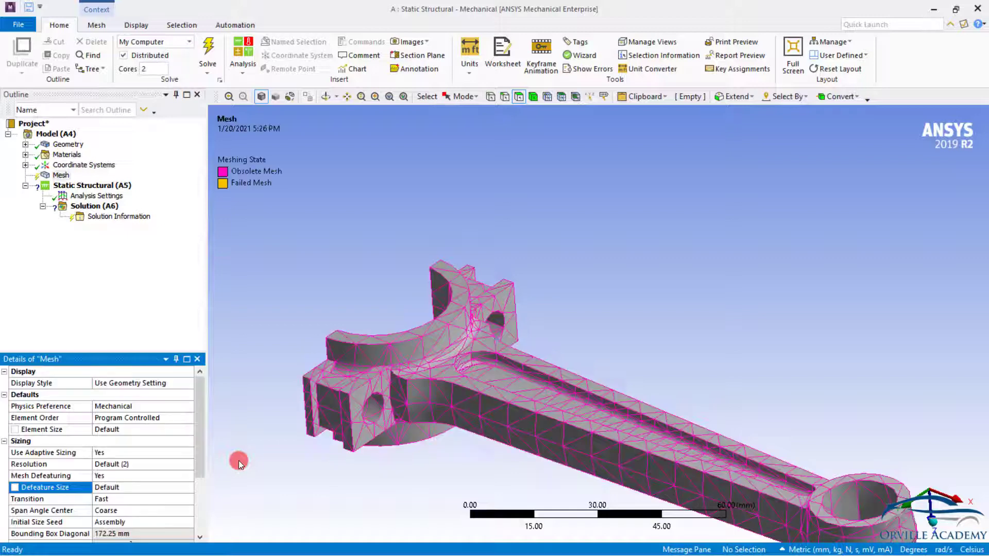
click(62, 176)
right_click(64, 178)
click(84, 215)
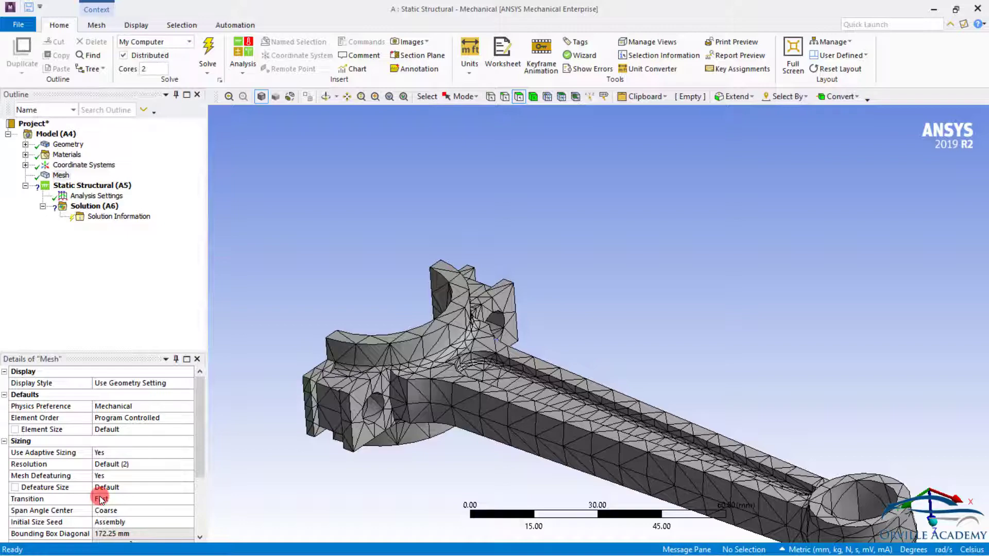
Examine how element size changes between the recess fillets and the big end, and check the node and element counts
scroll(448, 342, up, 4)
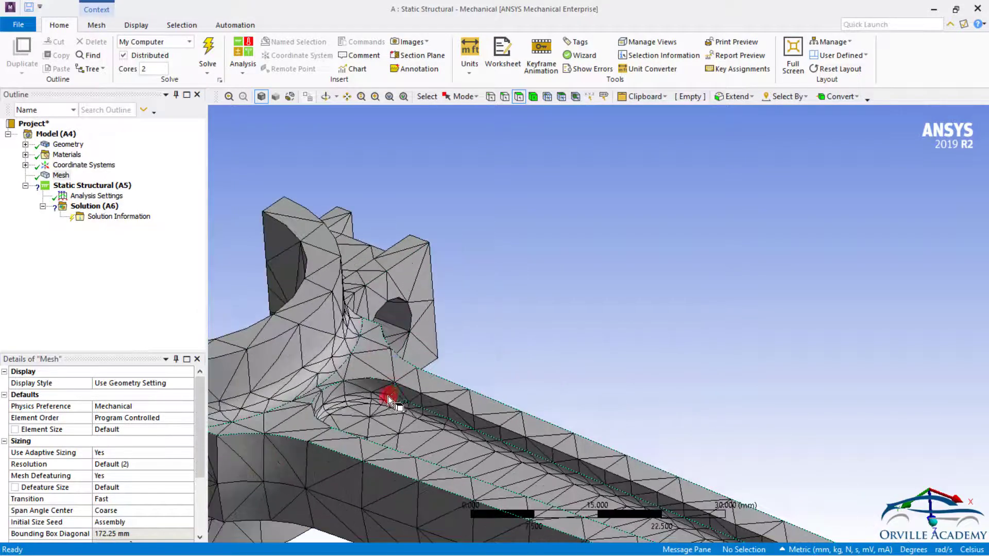
scroll(389, 397, up, 1)
ctrl+middle_drag(365, 382, 575, 294)
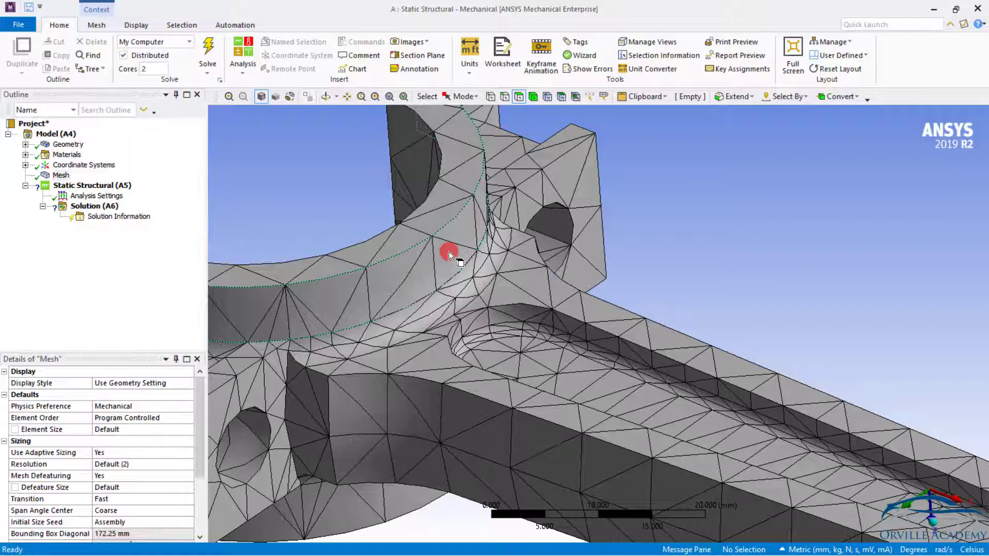
scroll(449, 252, down, 3)
scroll(509, 362, down, 4)
ctrl+middle_drag(507, 362, 464, 312)
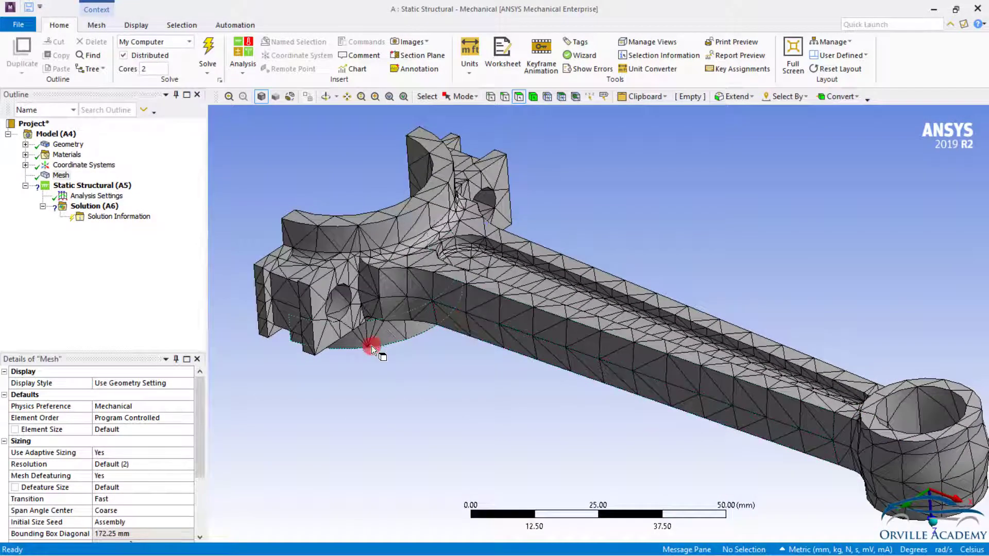
drag(202, 400, 205, 517)
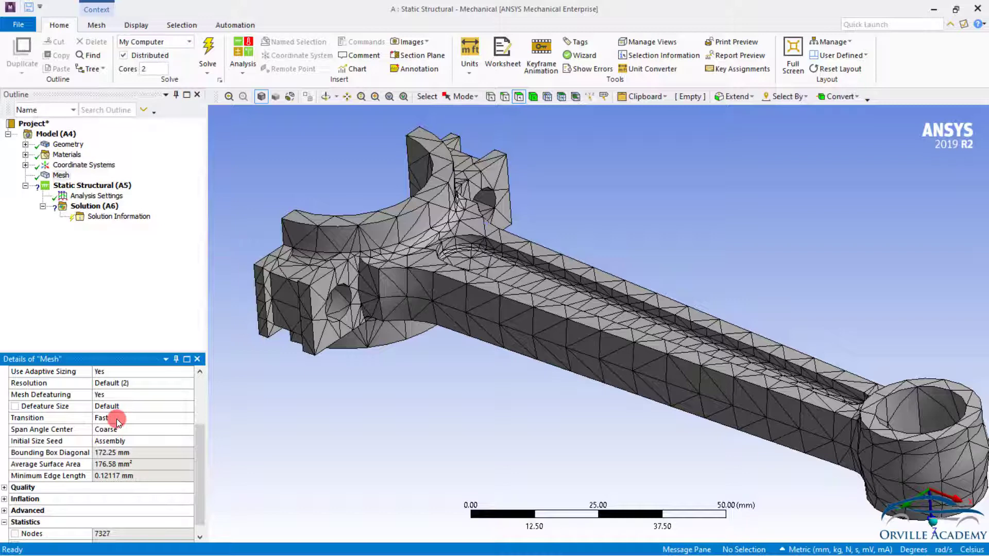
drag(198, 465, 198, 476)
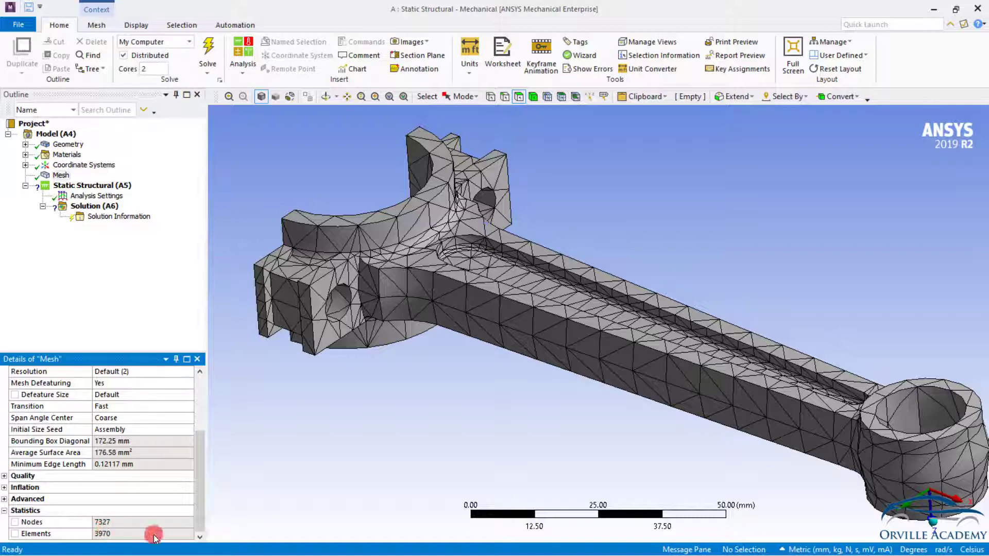
Change the mesh sizing transition to Slow, regenerate the mesh and check its node and element counts
drag(197, 487, 196, 429)
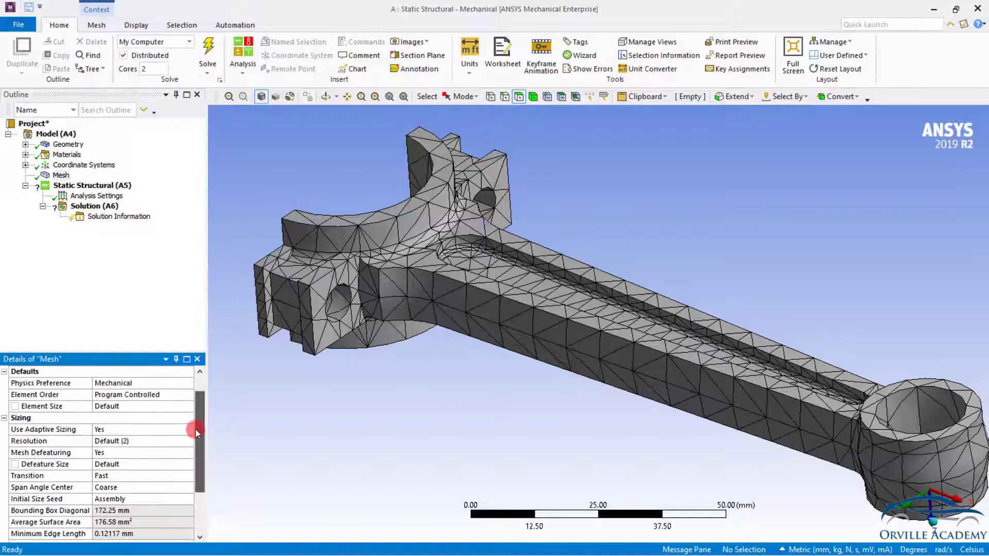
click(164, 474)
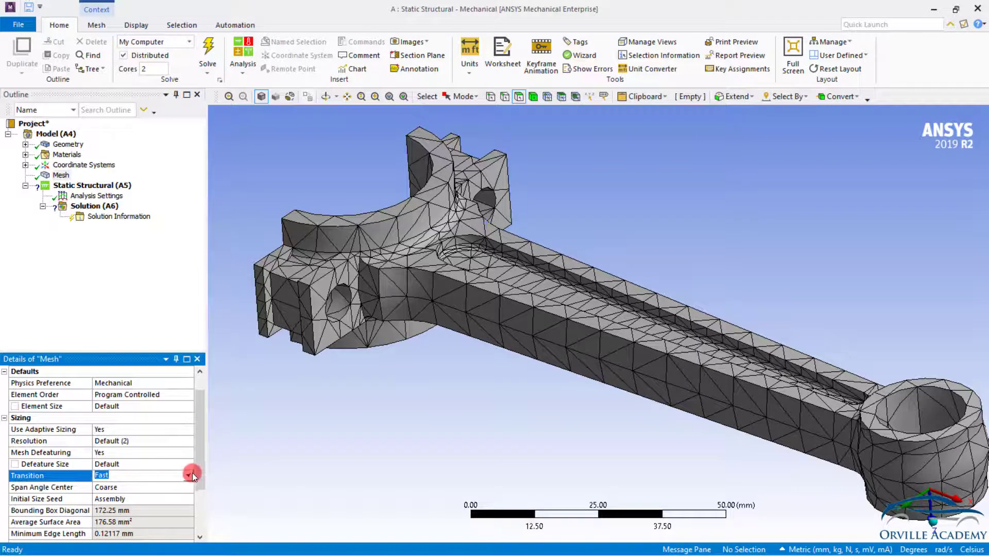
click(187, 475)
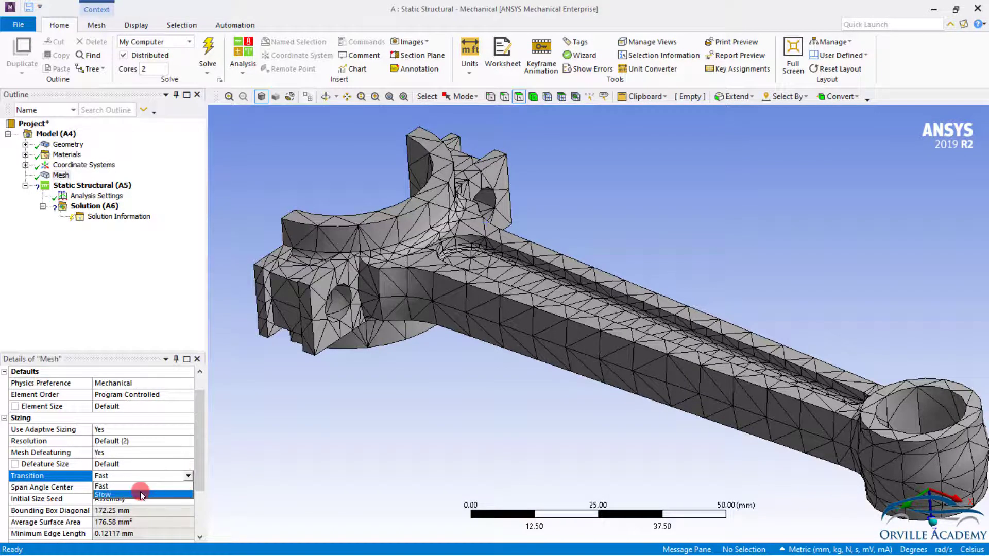
click(142, 494)
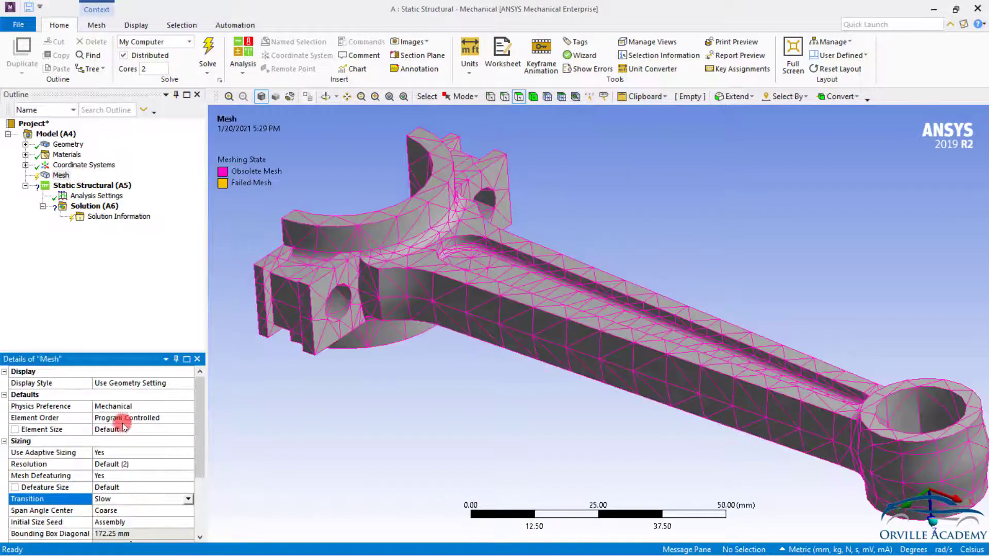
click(59, 176)
right_click(57, 179)
click(90, 215)
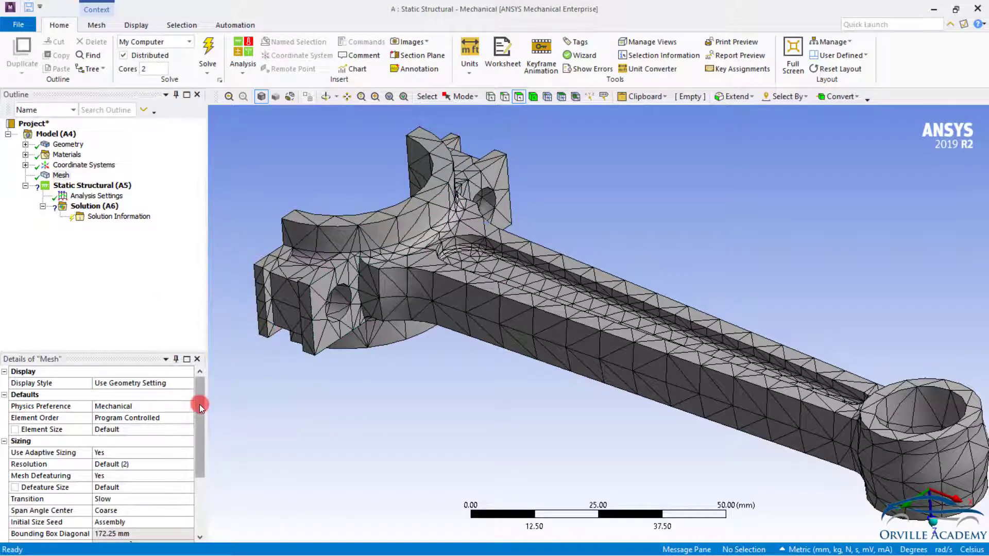
drag(199, 409, 195, 483)
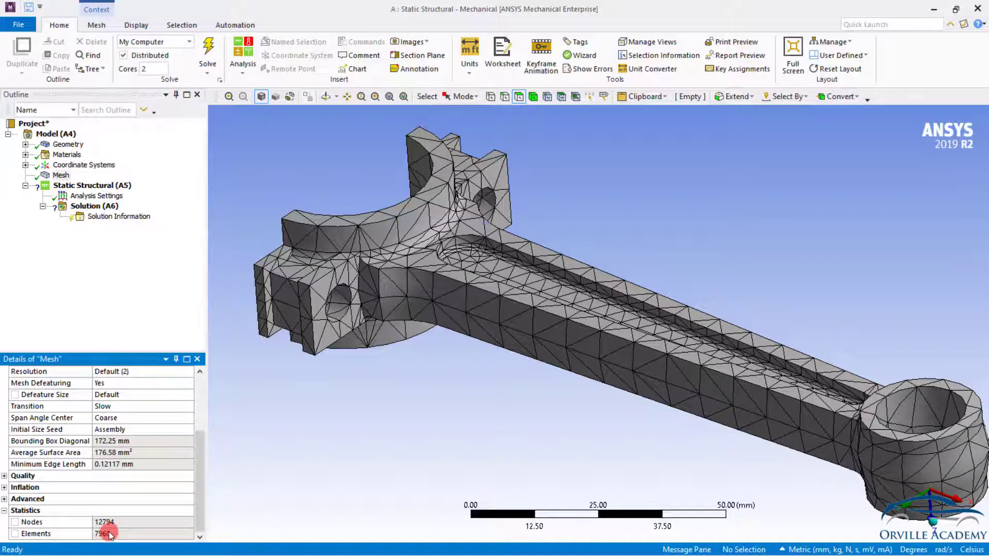
Change the mesh sizing transition to Fast and regenerate the mesh
click(192, 409)
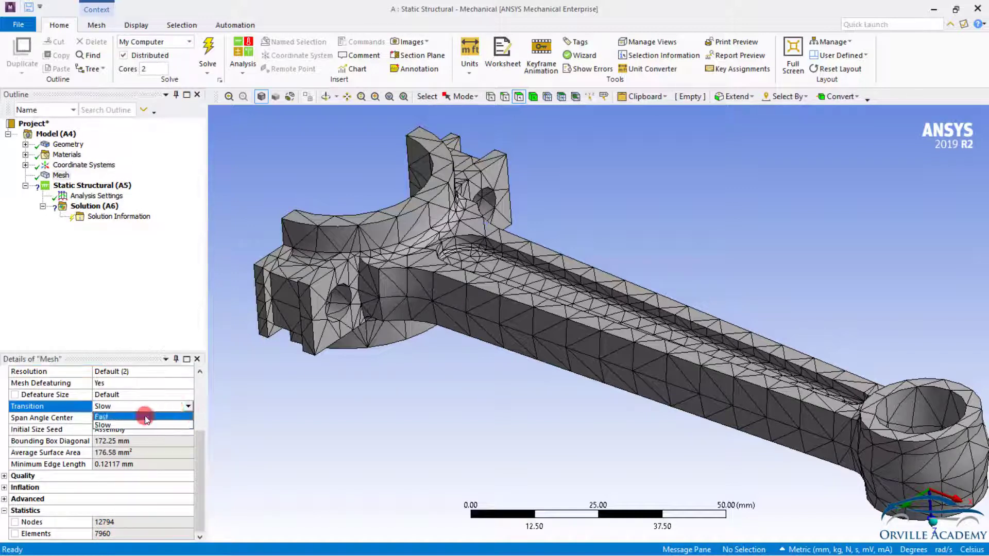
click(109, 425)
click(58, 177)
right_click(57, 177)
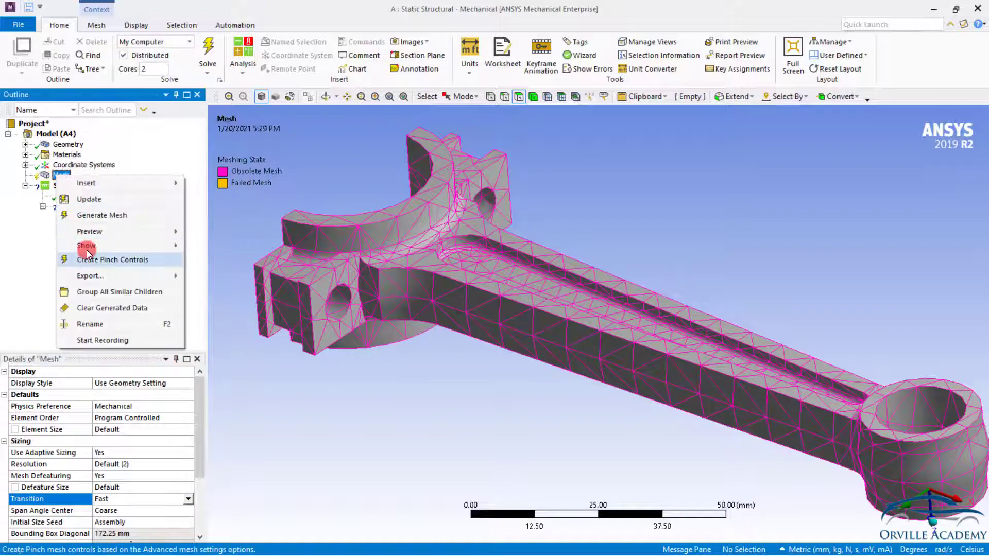
click(101, 211)
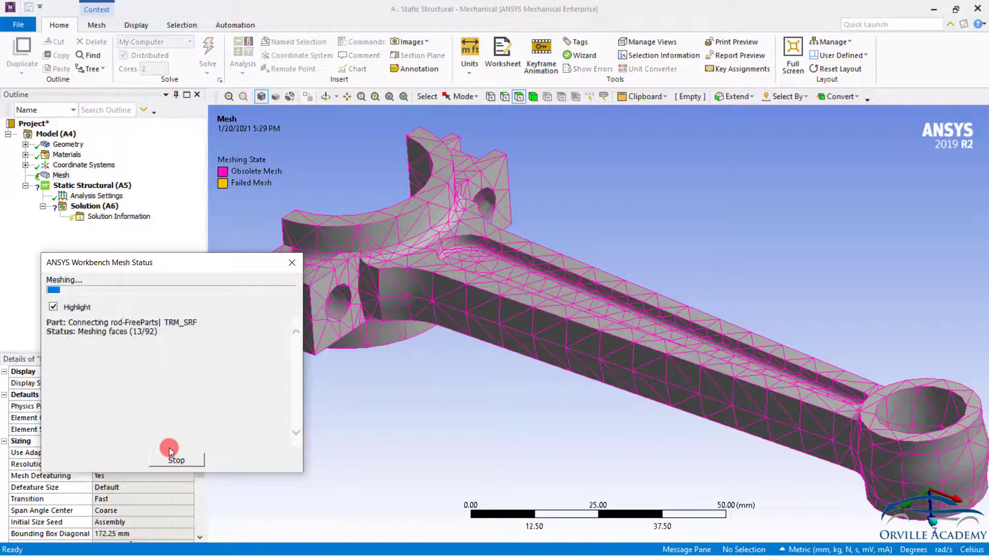
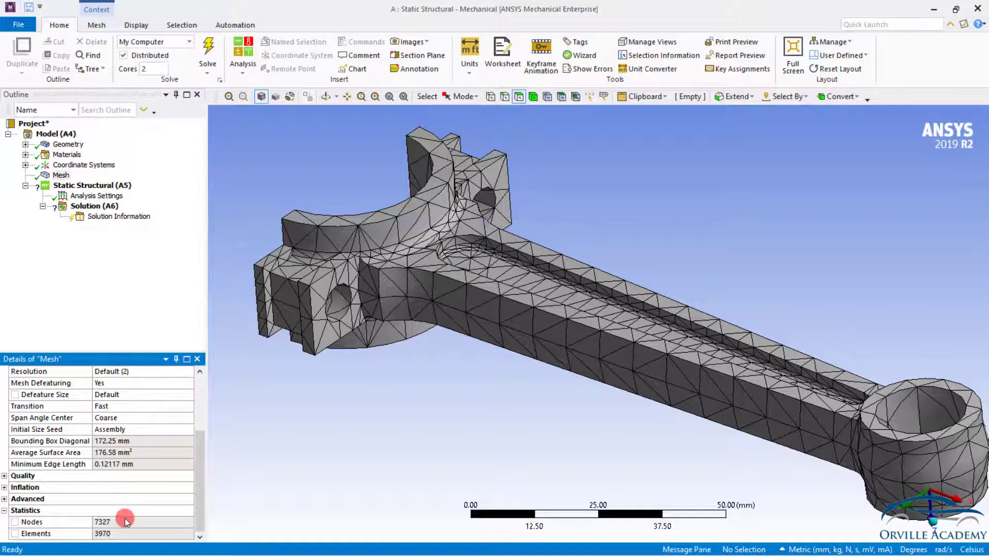
Set the mesh span angle center to Medium and regenerate the mesh
click(173, 418)
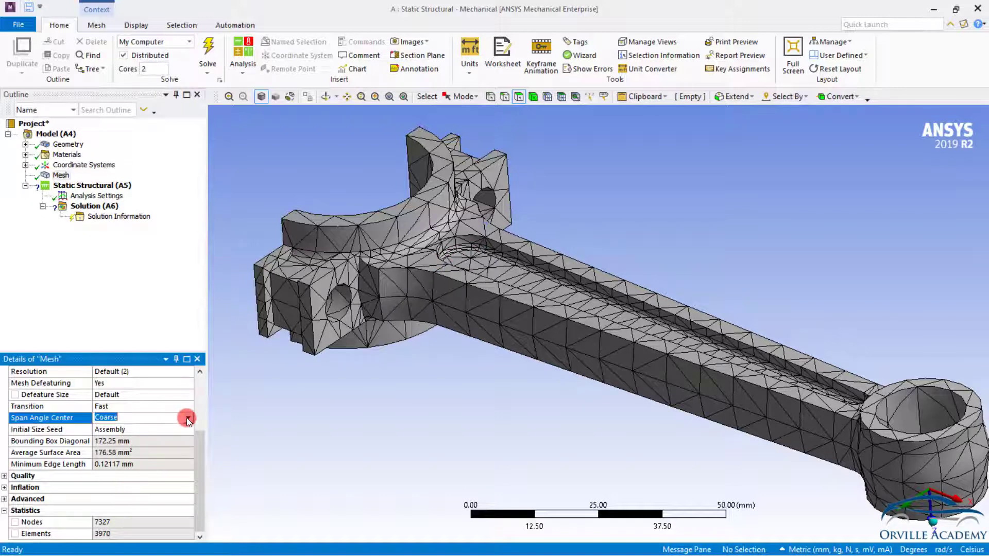
click(187, 418)
click(149, 436)
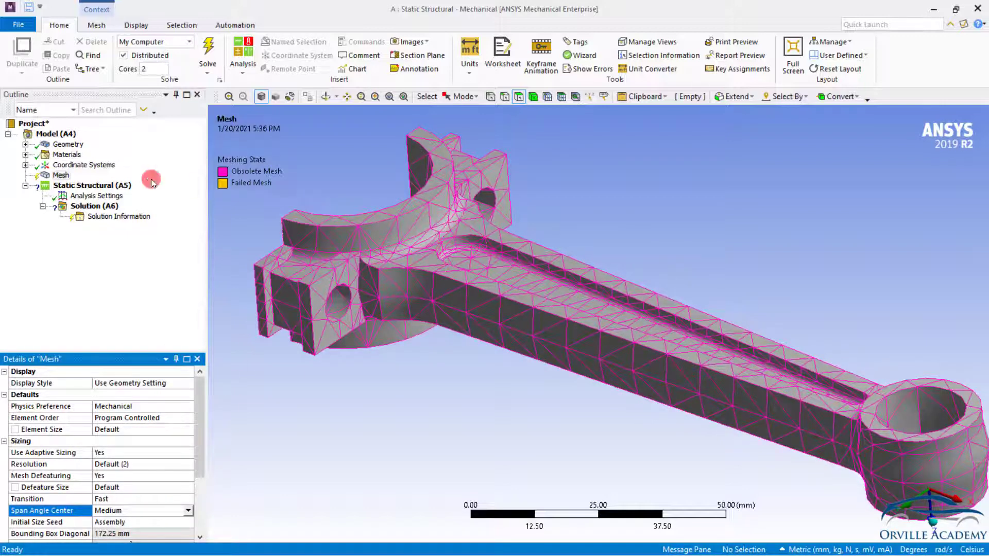
right_click(52, 175)
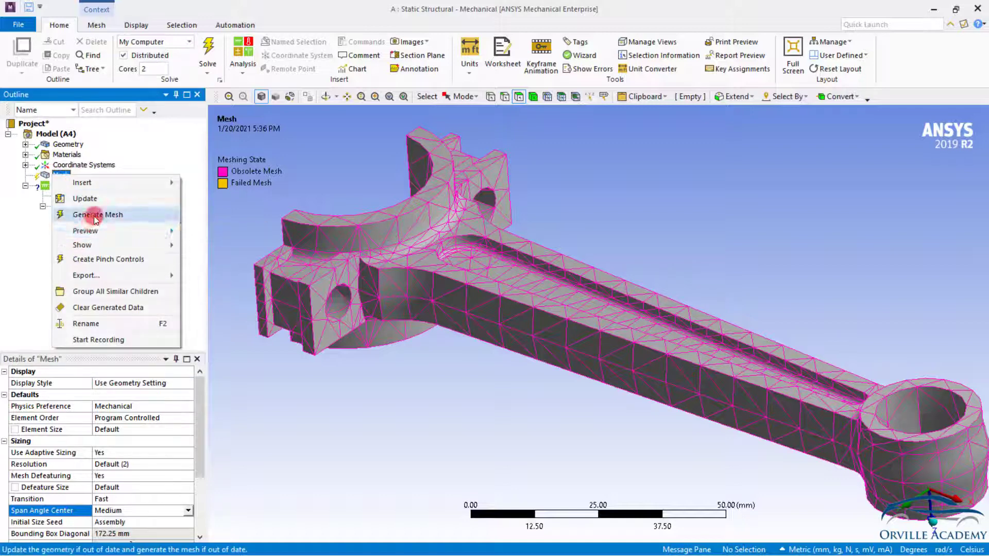
click(82, 215)
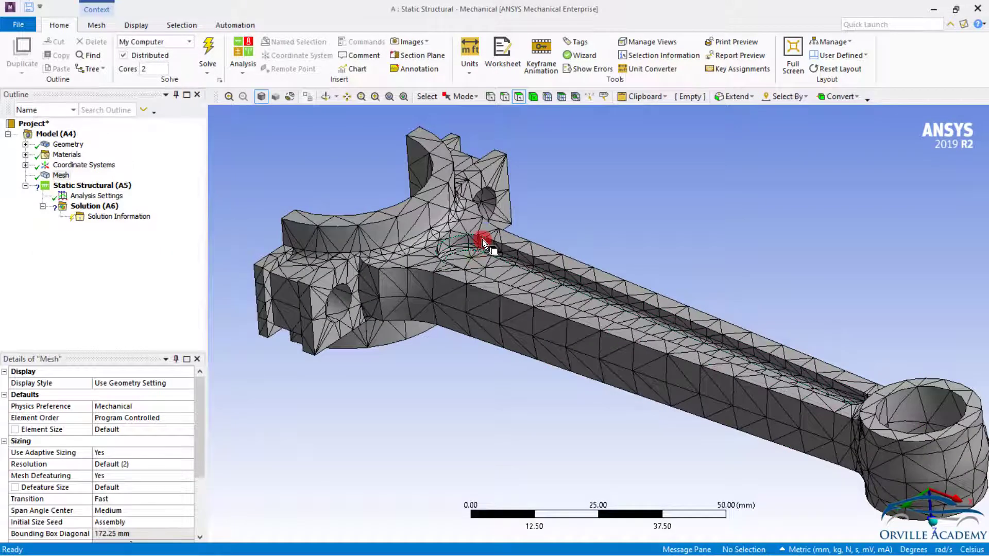
Inspect the mesh around the recess fillets near the big end and check the node and element counts
scroll(479, 239, up, 5)
ctrl+middle_drag(389, 188, 521, 274)
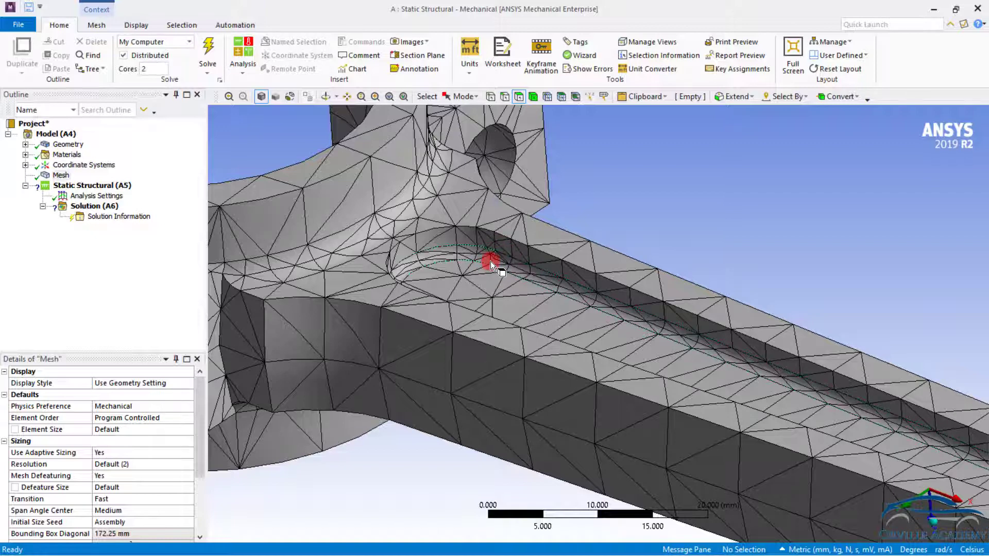
scroll(491, 262, down, 3)
click(118, 510)
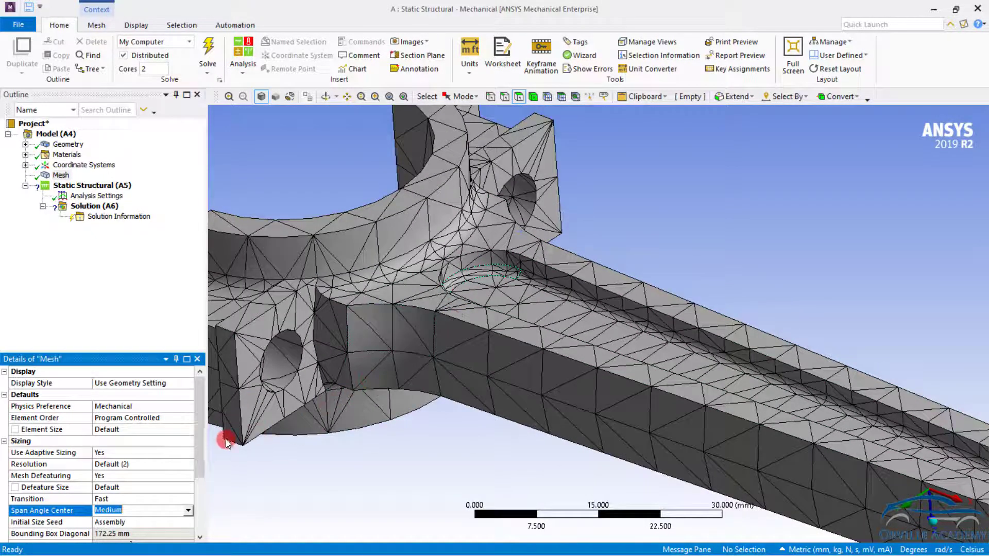
drag(202, 449, 188, 520)
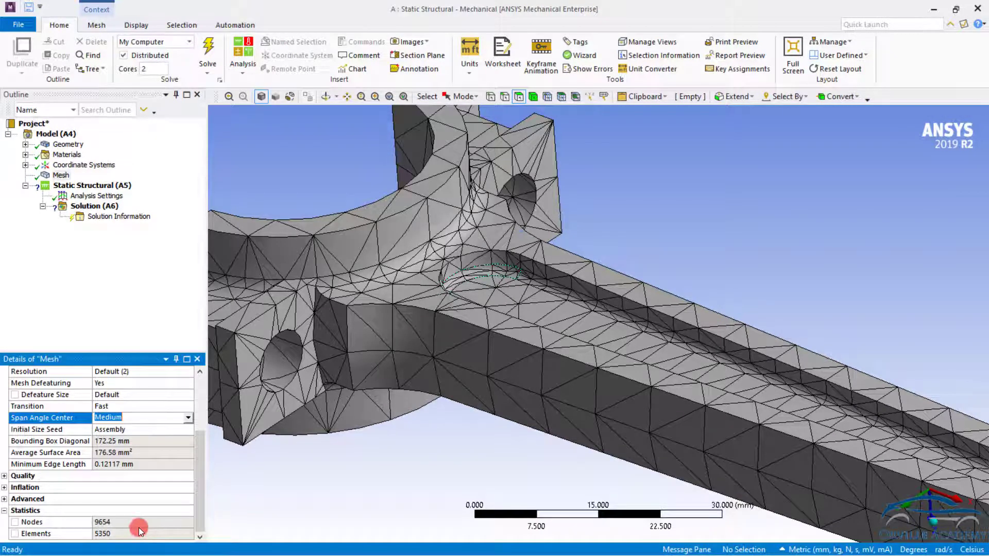
Set the mesh span angle center to Fine and regenerate the mesh
click(190, 417)
click(123, 443)
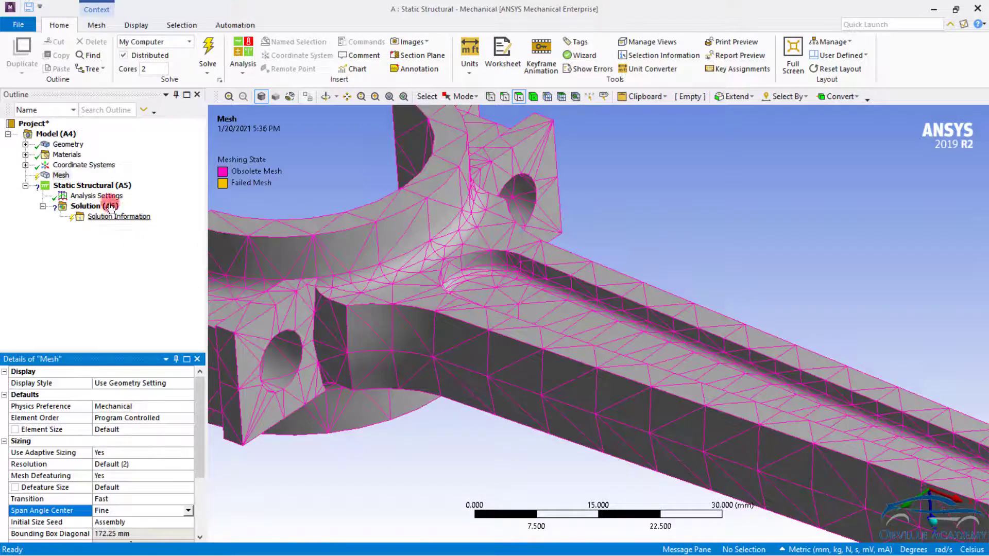
right_click(66, 194)
click(104, 215)
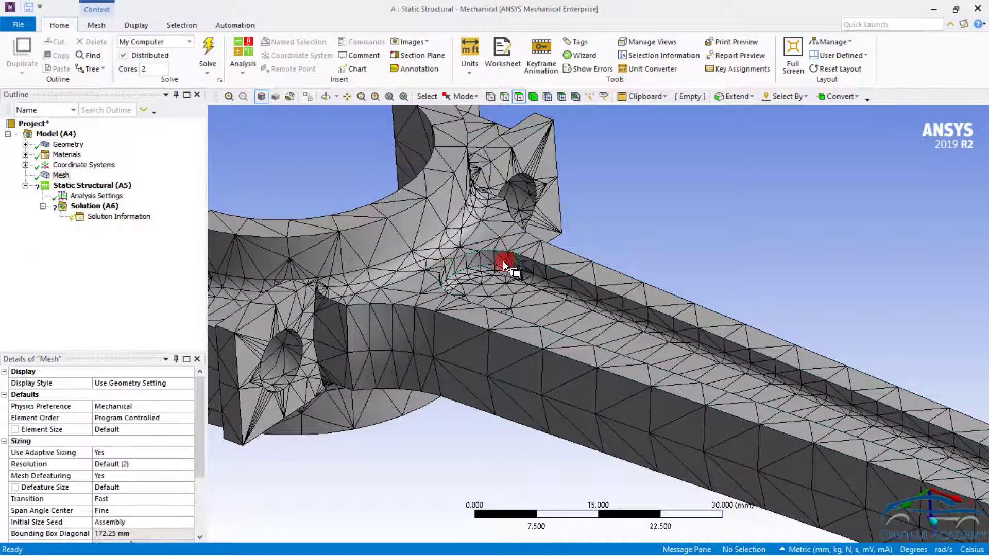
Examine the refined curved regions of the recess and the whole rod, and review the mesh sizing details
scroll(519, 268, up, 5)
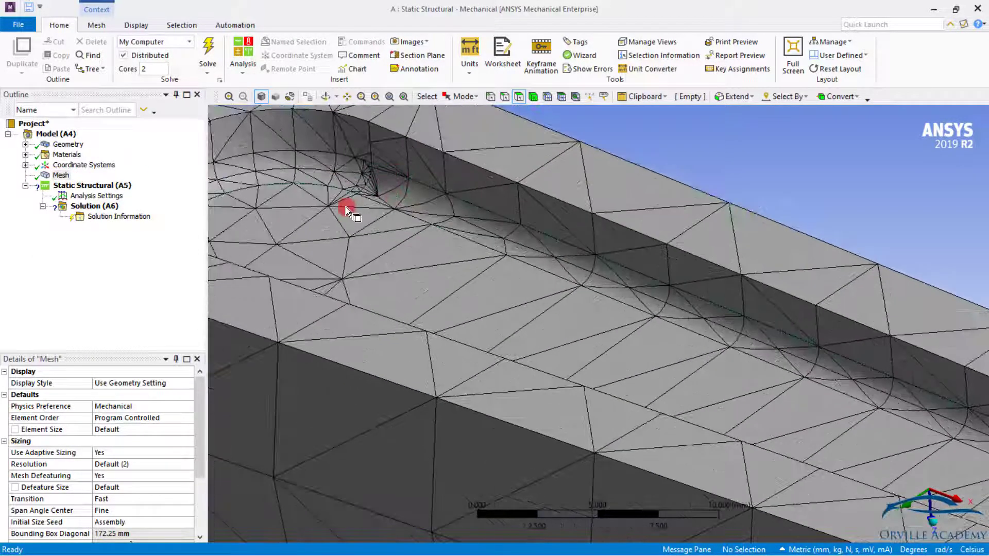
key(F7)
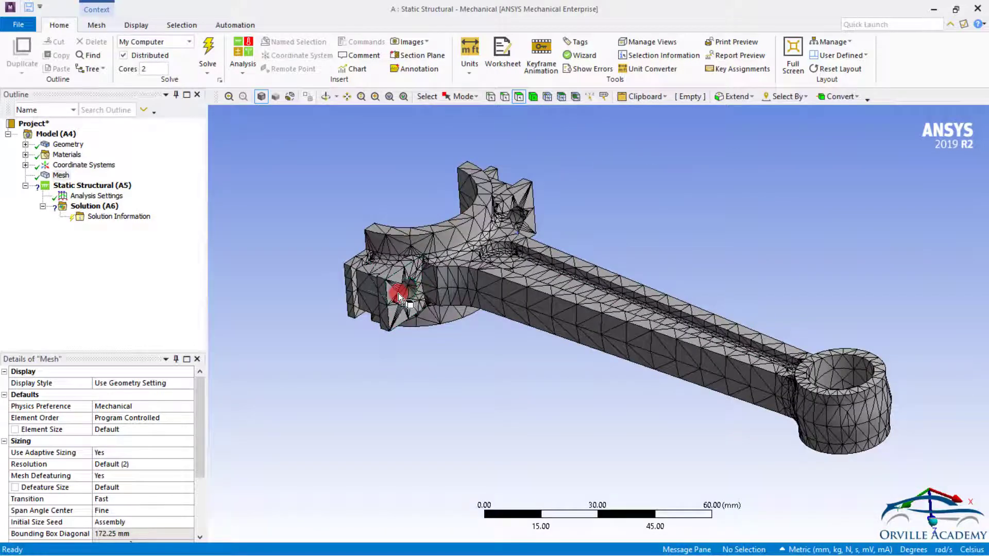
click(199, 439)
drag(199, 439, 196, 465)
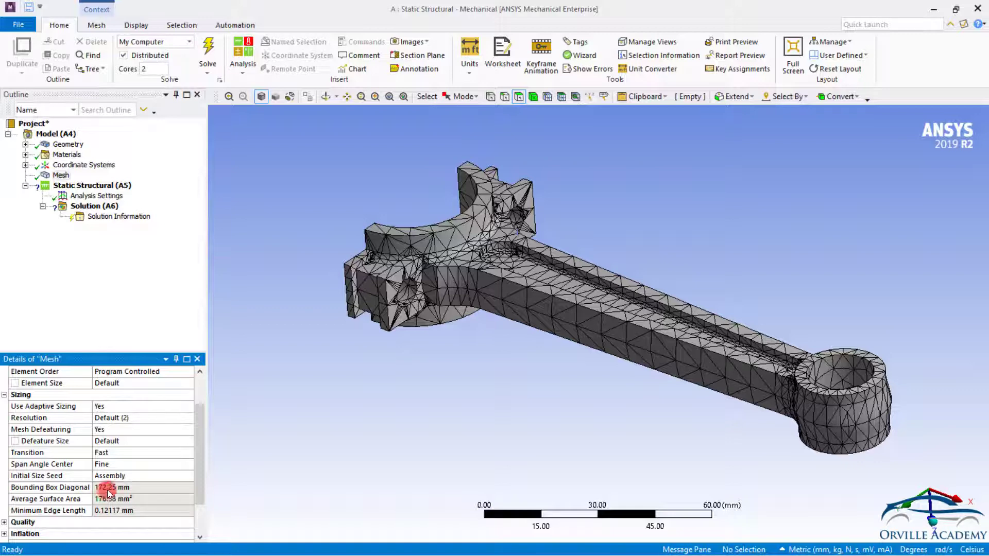
Set the mesh transition to Slow and the span angle center to Coarse, and regenerate the mesh
click(181, 453)
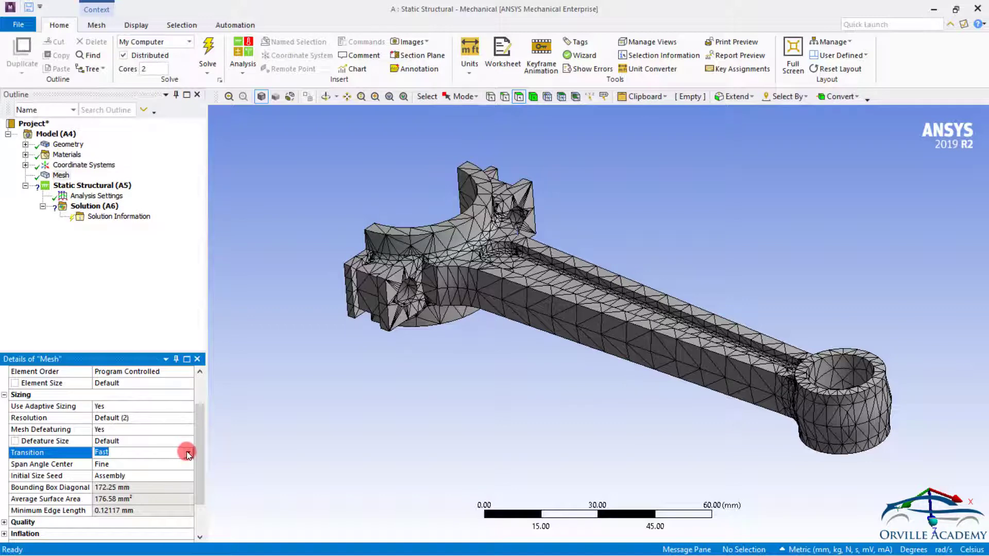
click(187, 453)
click(114, 469)
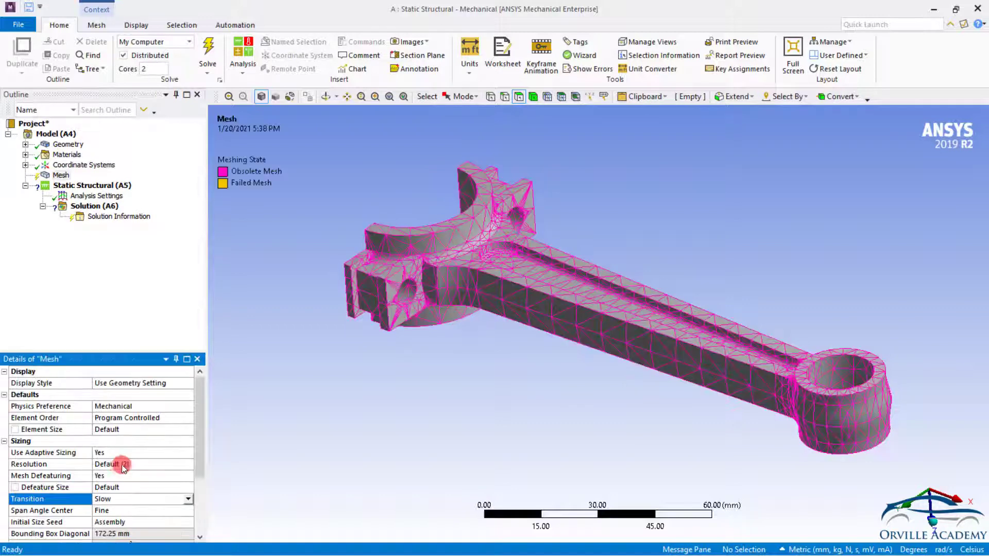
click(179, 510)
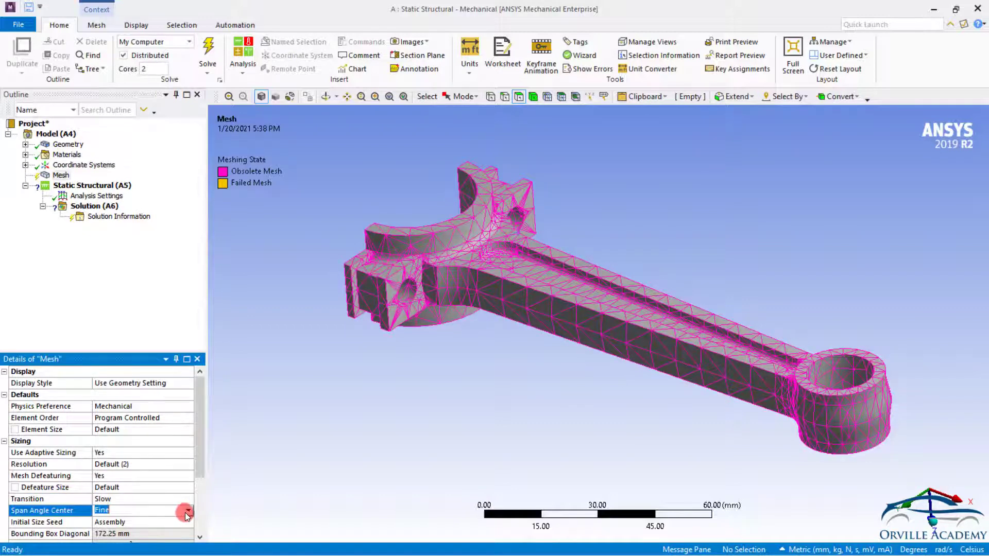
click(187, 510)
click(136, 519)
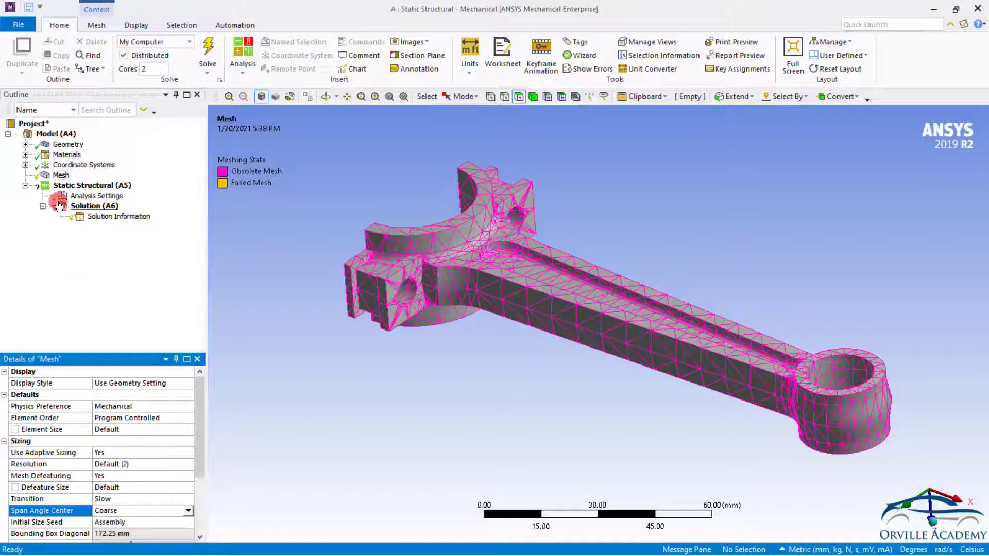
right_click(50, 176)
click(86, 218)
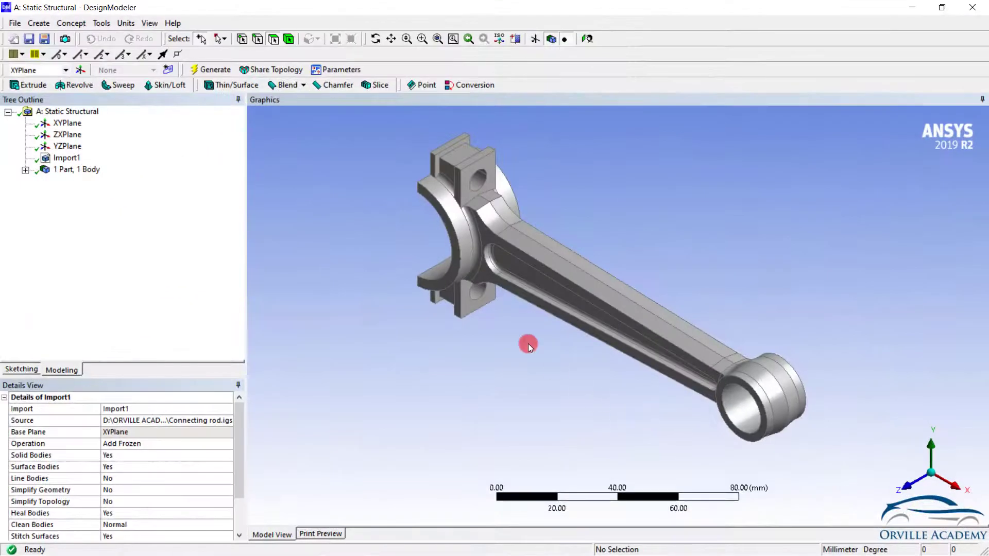
Switch to DesignModeler and bring in the WHEEL part from the 2.Meshing folder as external geometry
middle_drag(412, 230, 704, 484)
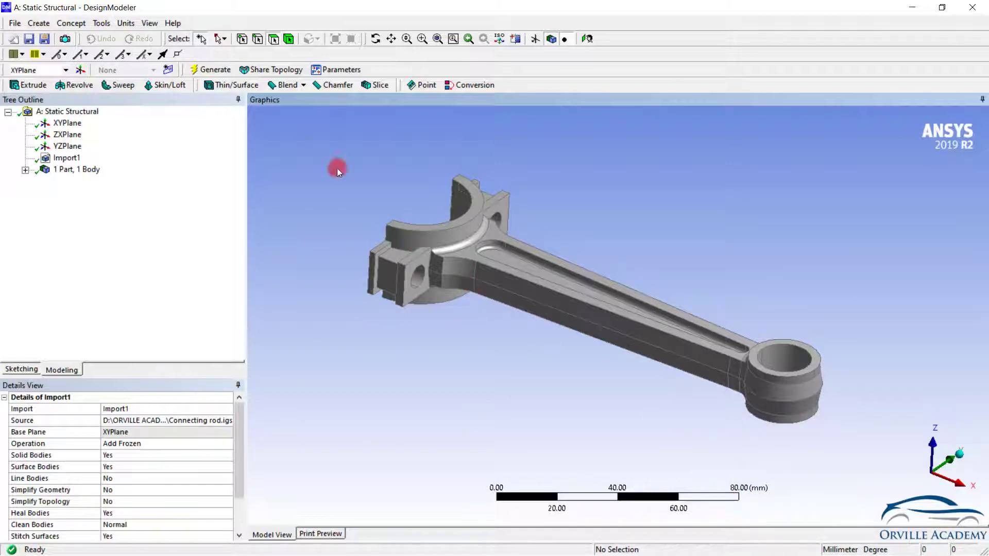
click(16, 23)
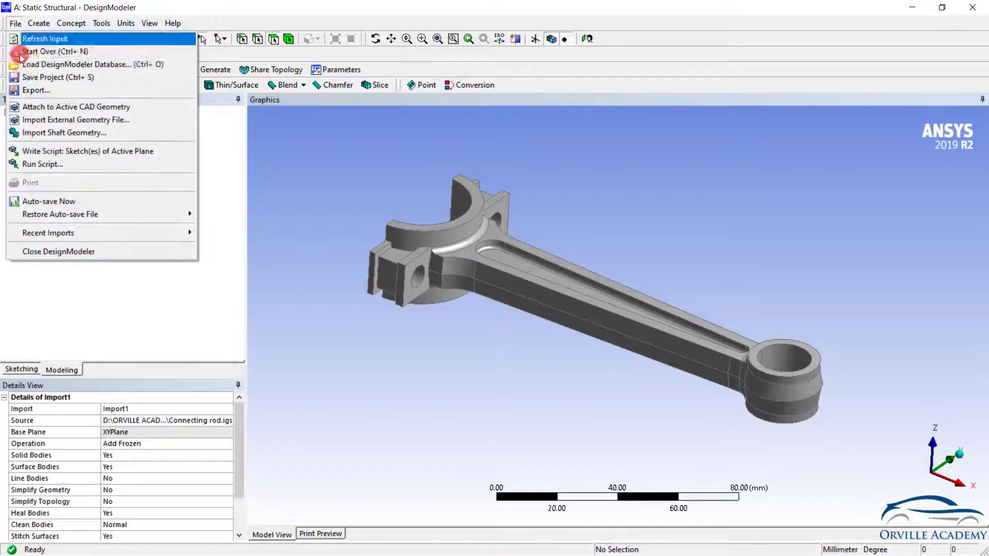
click(66, 122)
text(NUT)
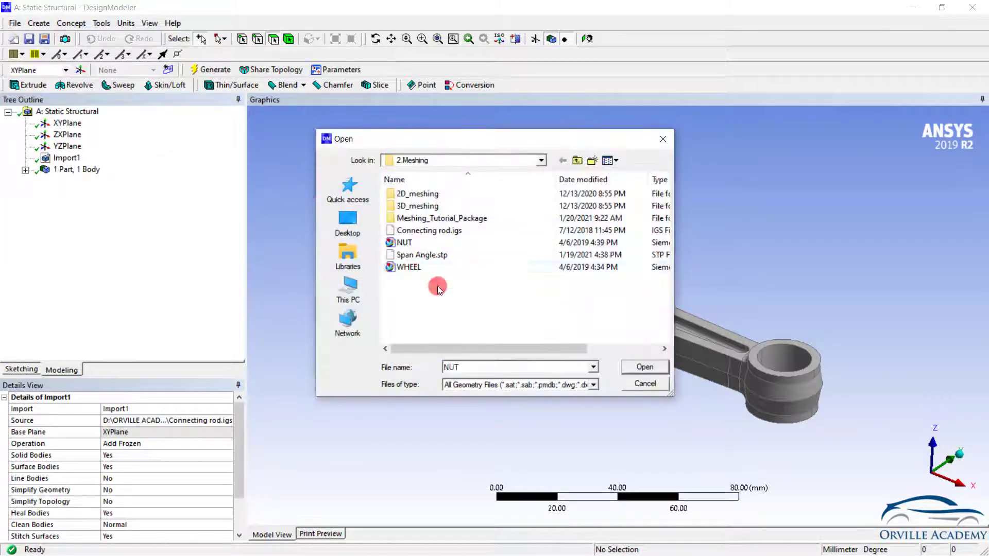
click(412, 267)
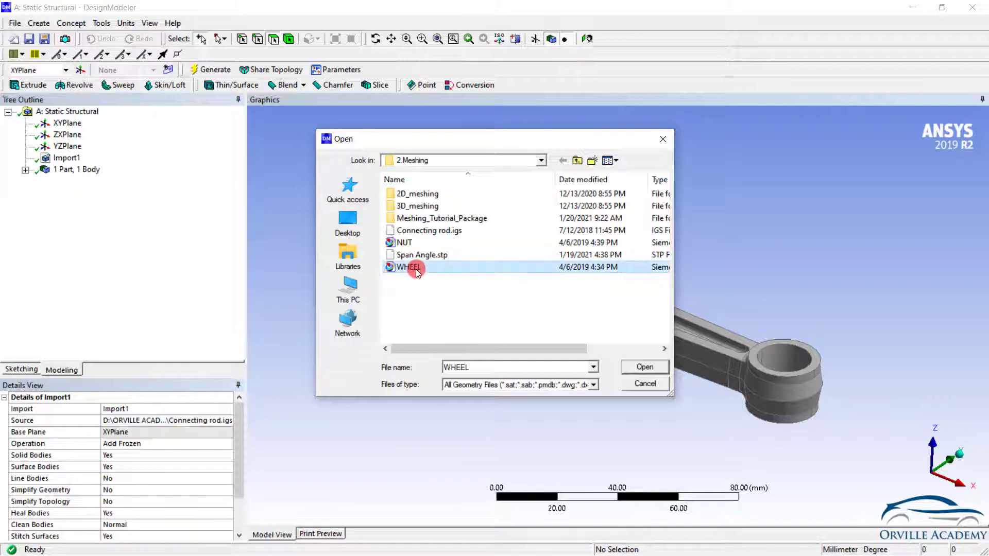
drag(420, 348, 487, 348)
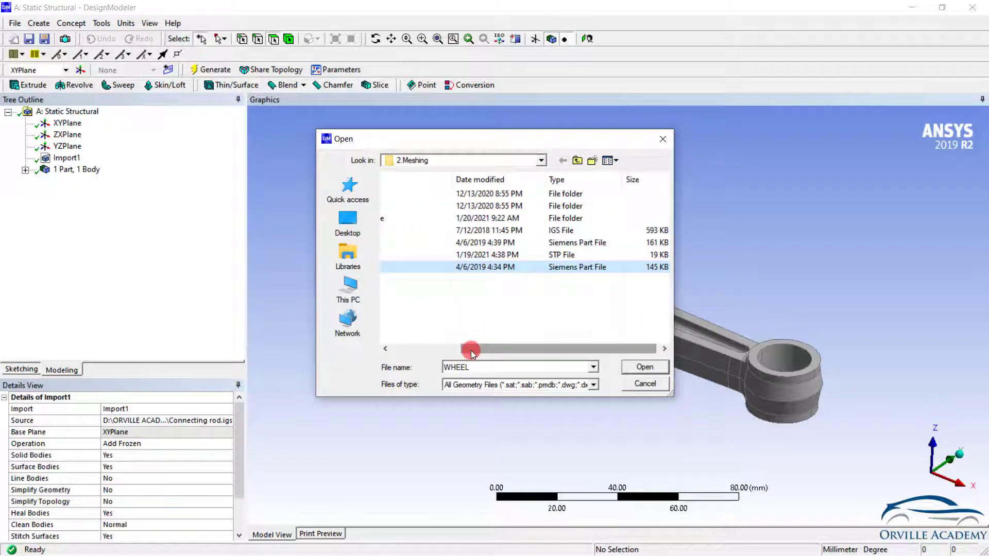
drag(473, 350, 403, 349)
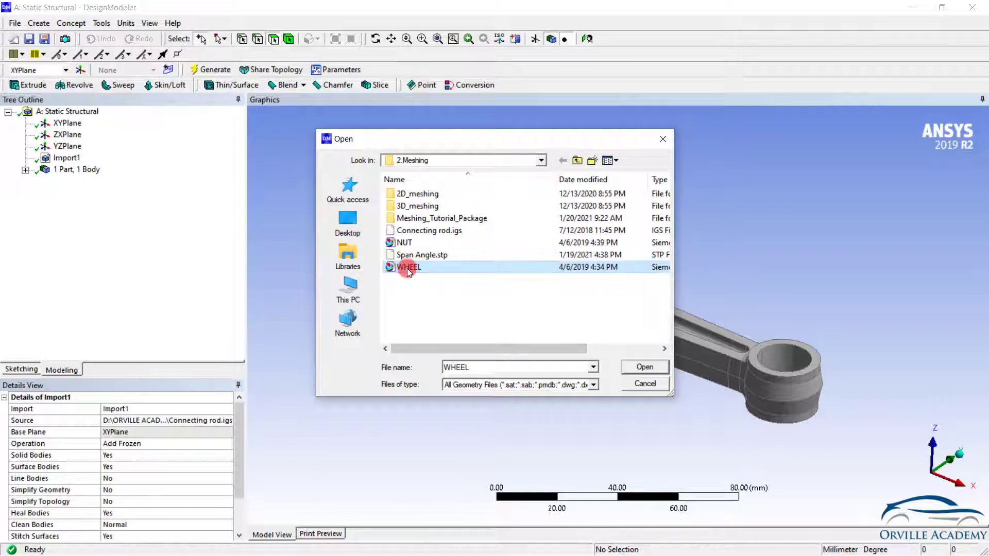
click(635, 369)
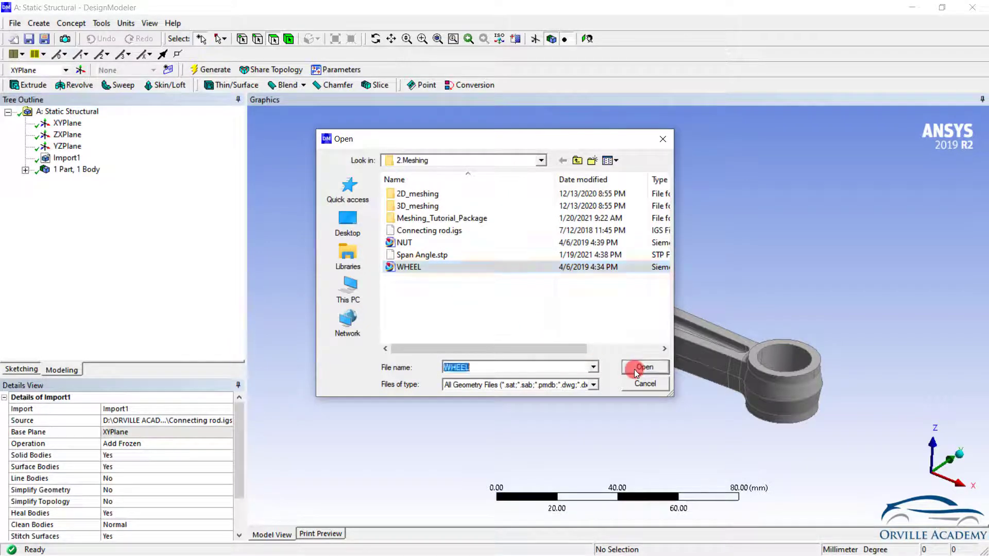
Set the wheel import's operation to Add Material and generate the feature
click(219, 451)
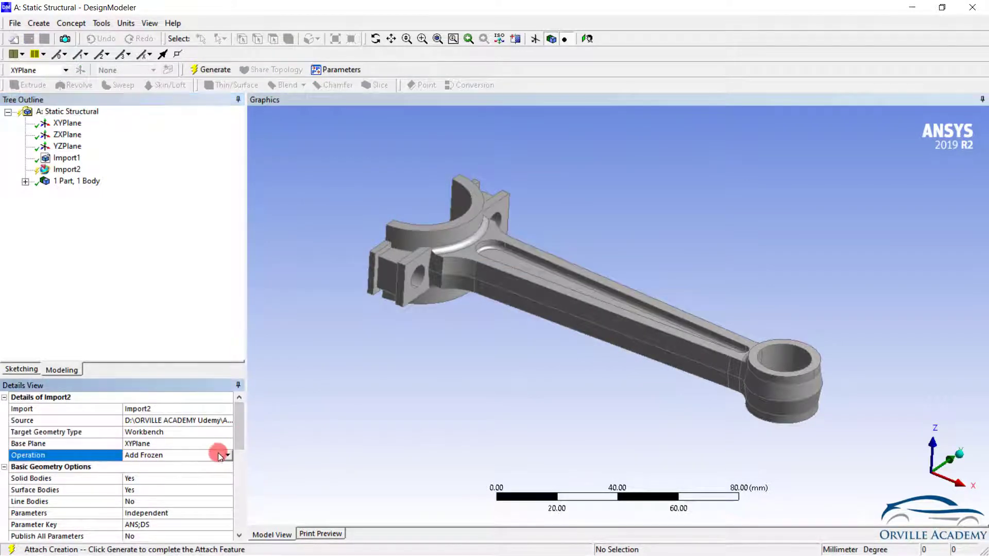
click(227, 454)
click(173, 472)
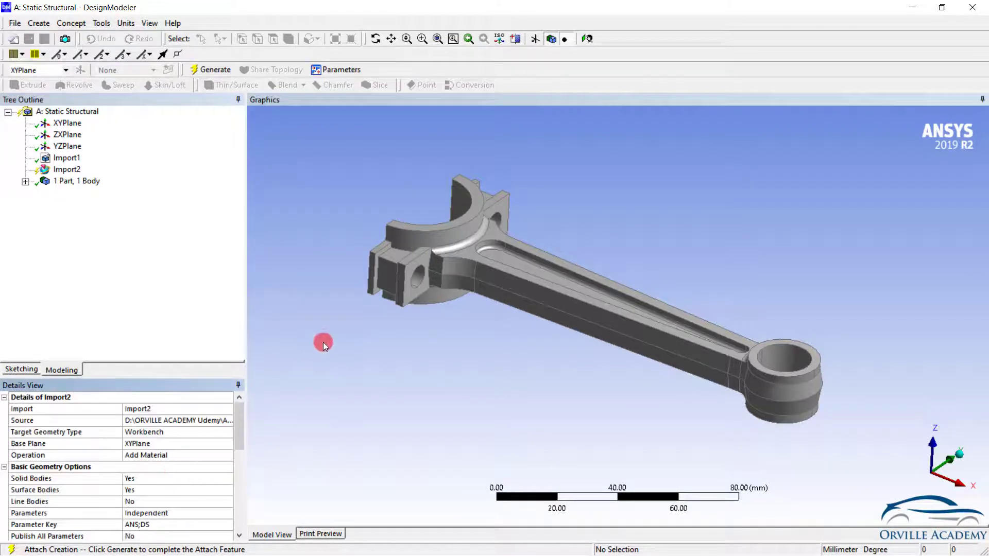
key(F5)
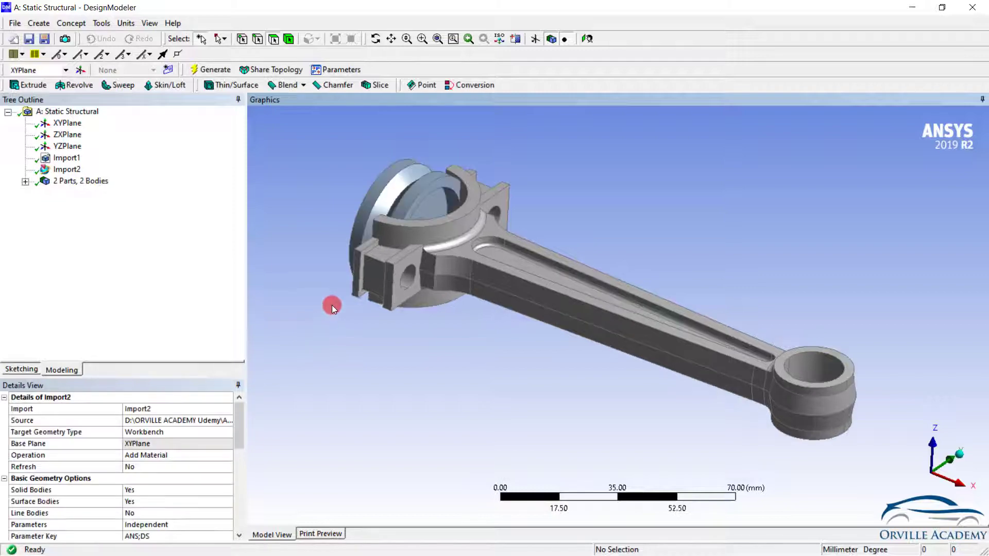
Import the NUT part as external geometry with the Add Material operation and generate it
click(15, 24)
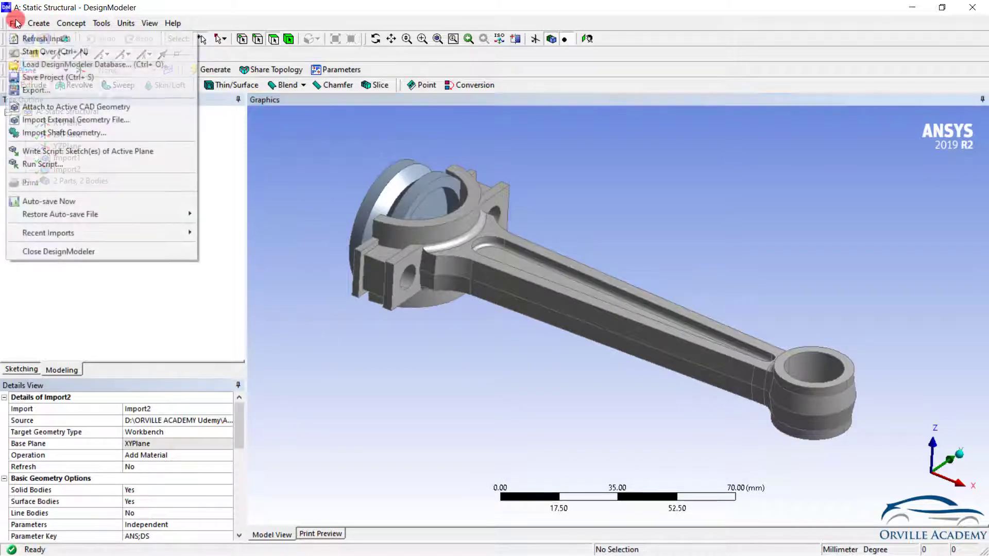
click(65, 121)
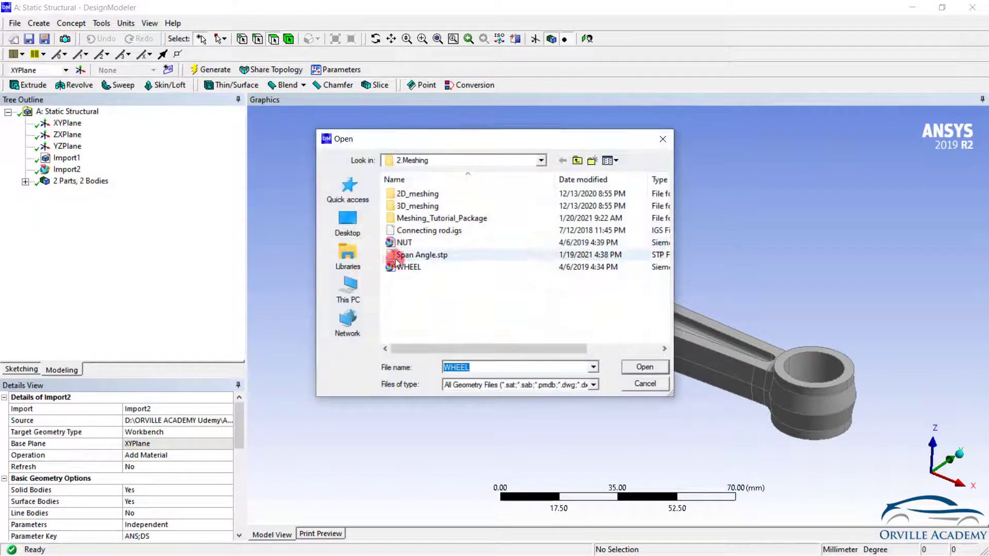
double_click(400, 249)
click(220, 454)
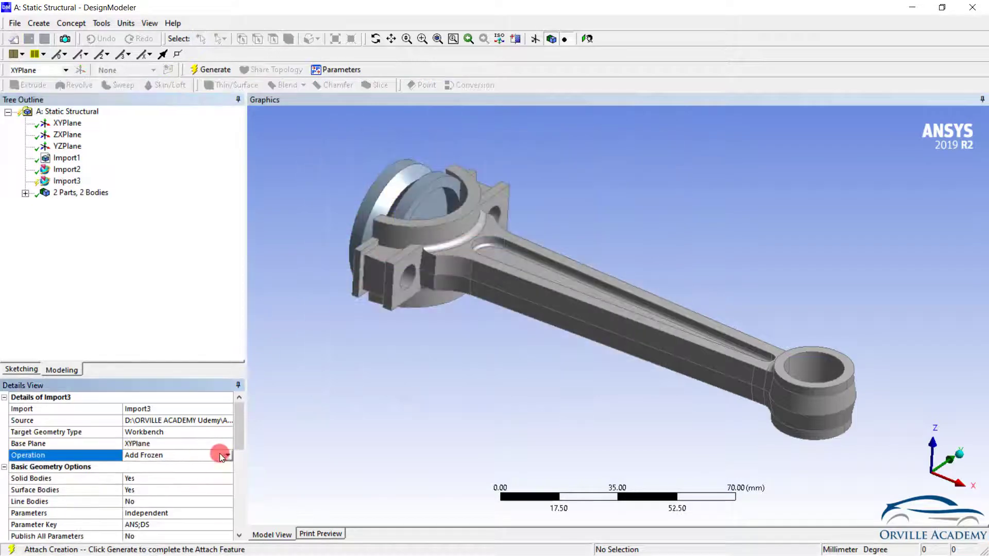
click(227, 456)
click(181, 468)
click(335, 366)
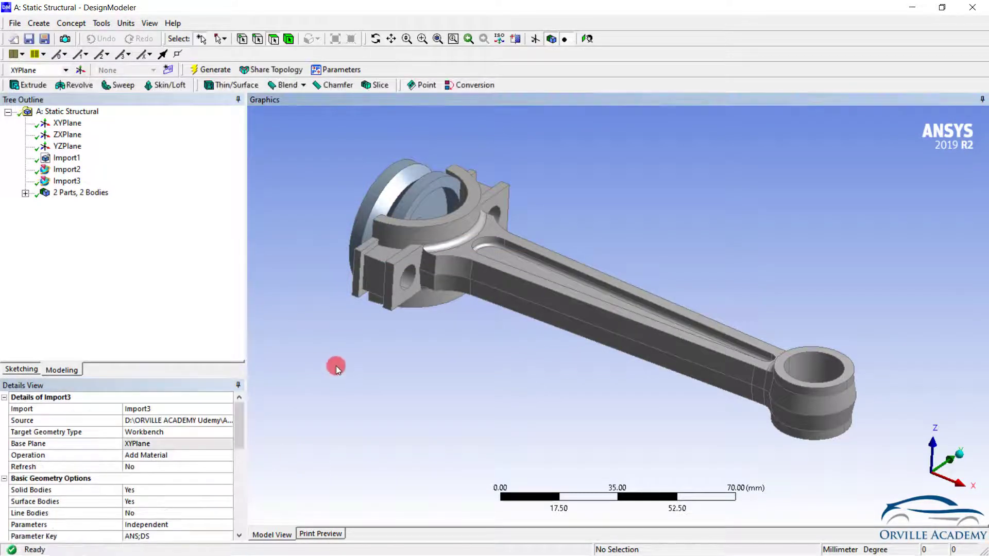
Start a Translate body transformation and assign the wheel as the body to move
ctrl+middle_drag(323, 333, 439, 411)
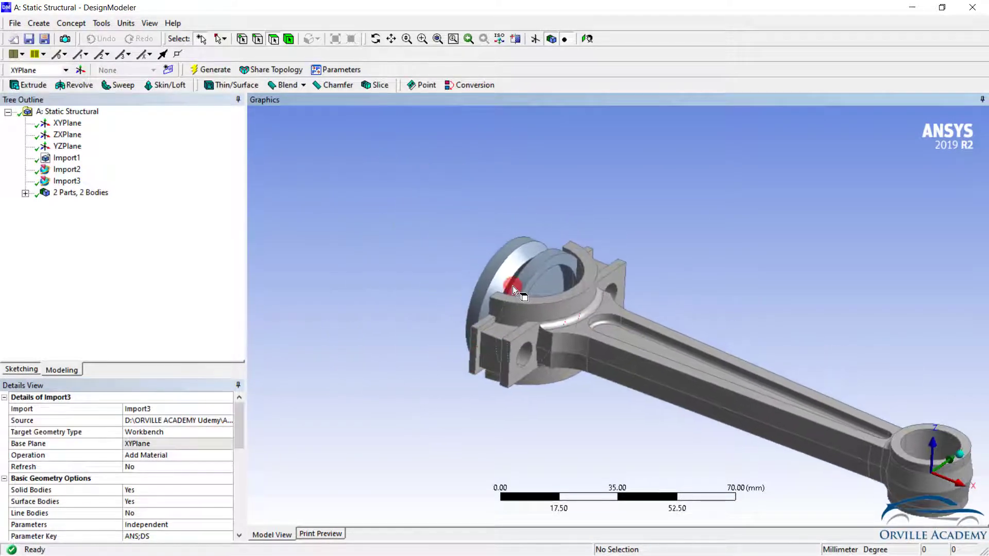
click(38, 24)
mouse_move(129, 208)
click(175, 222)
click(502, 281)
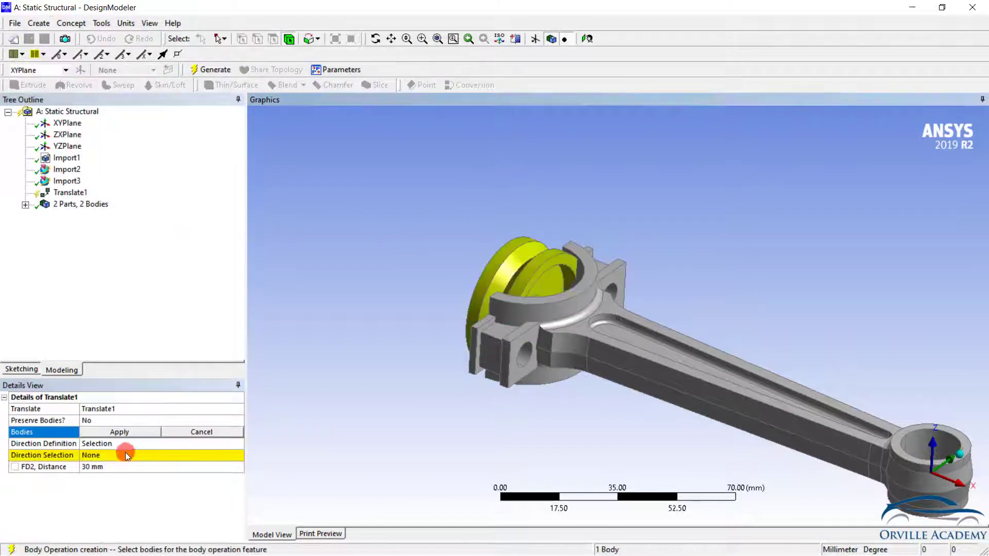
click(117, 434)
Translate the wheel 100 mm along the XYPlane's negative X axis, away from the connecting rod, and generate it
click(56, 124)
click(437, 281)
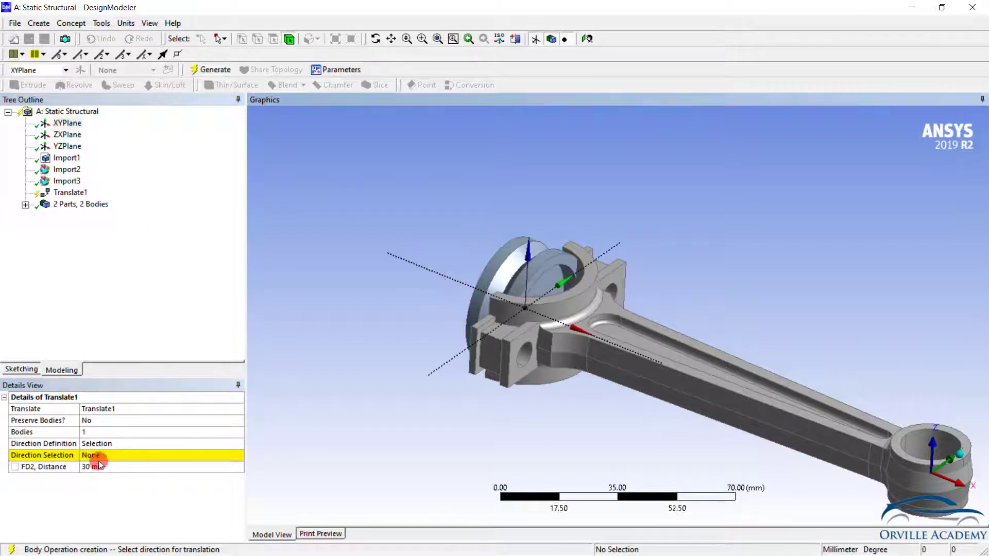
click(106, 455)
click(450, 277)
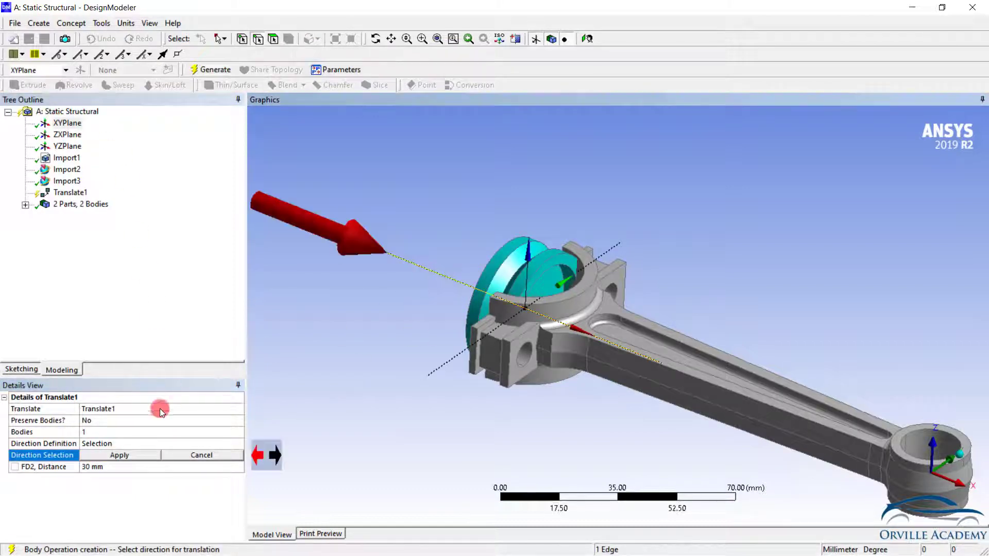
click(277, 456)
click(109, 455)
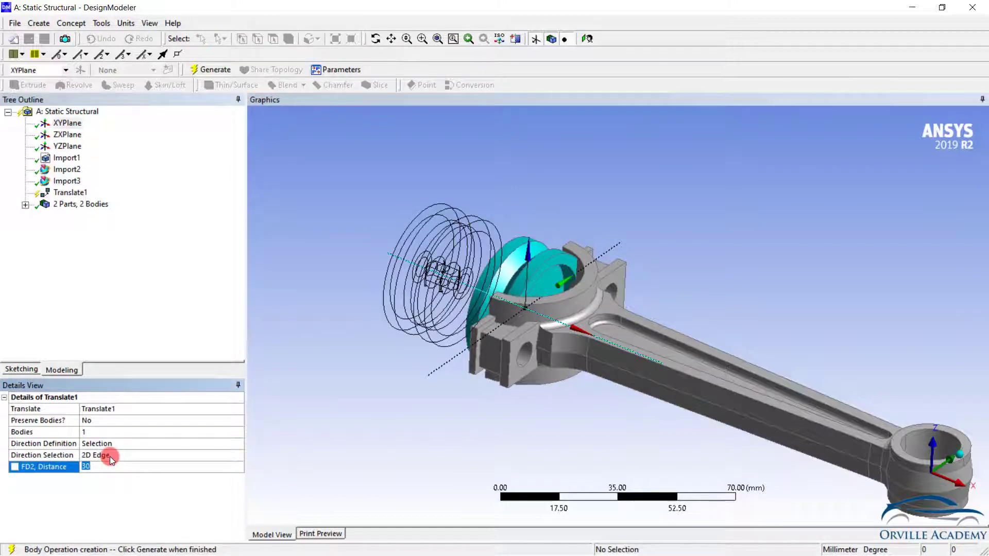
text(100)
key(Return)
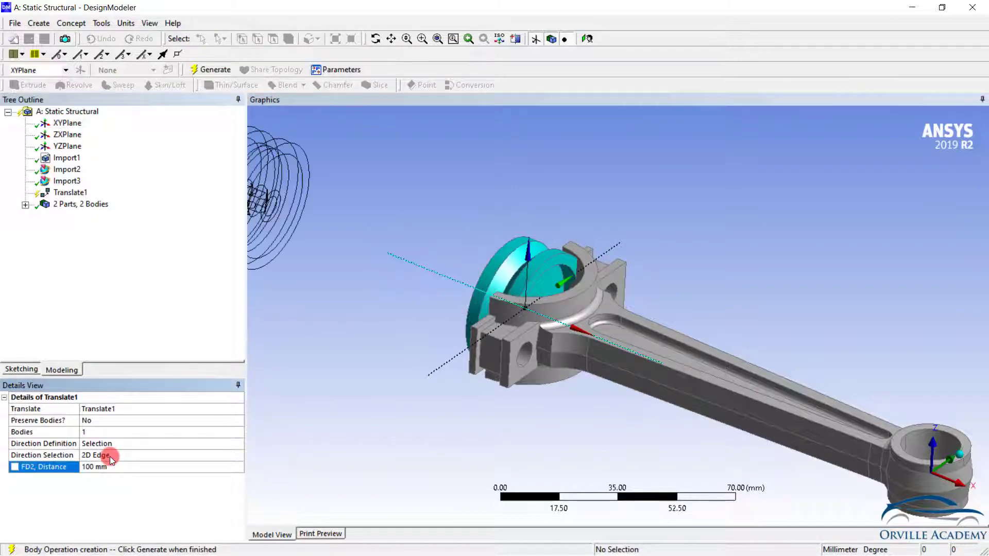
key(F5)
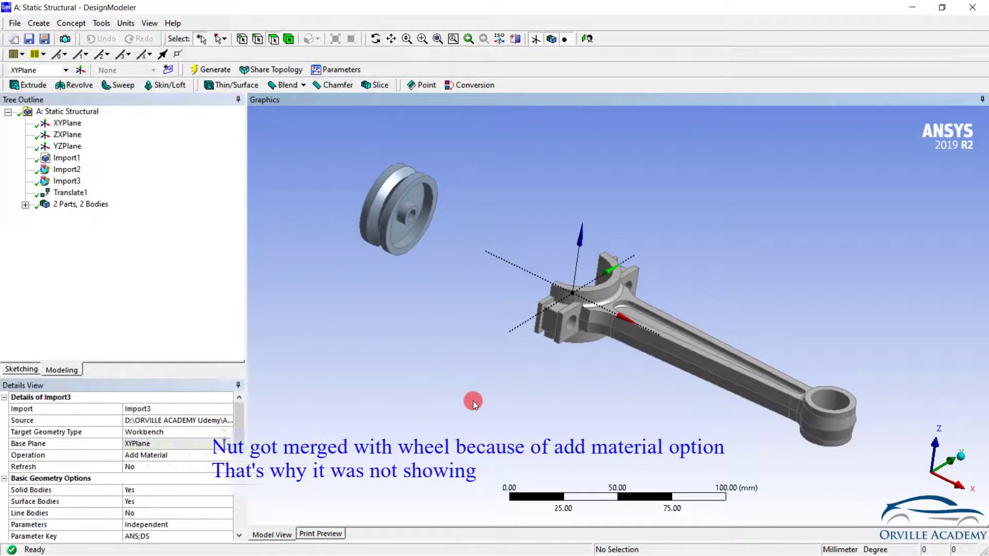
Change the nut import's operation to Add Frozen and regenerate the model
middle_drag(475, 269, 517, 322)
middle_drag(508, 357, 608, 335)
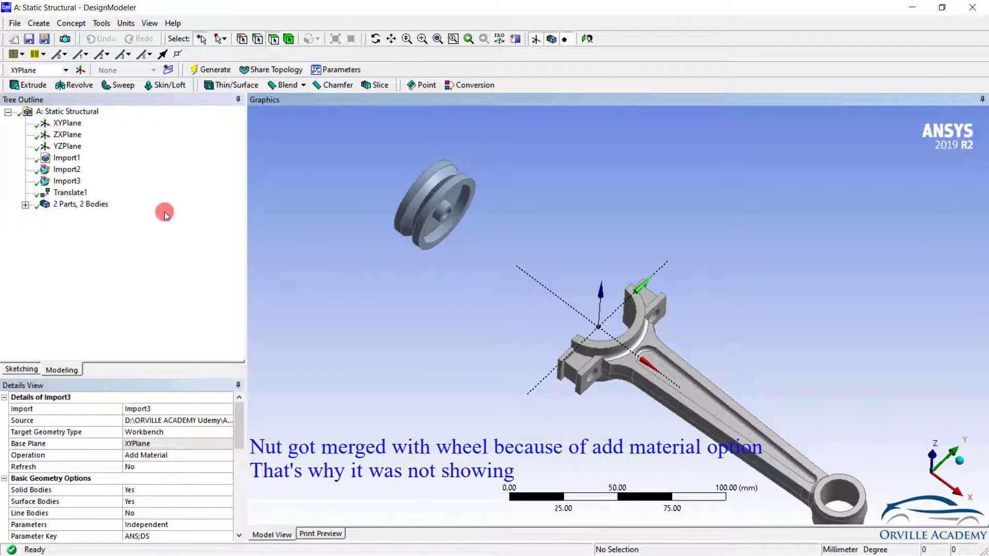
click(63, 182)
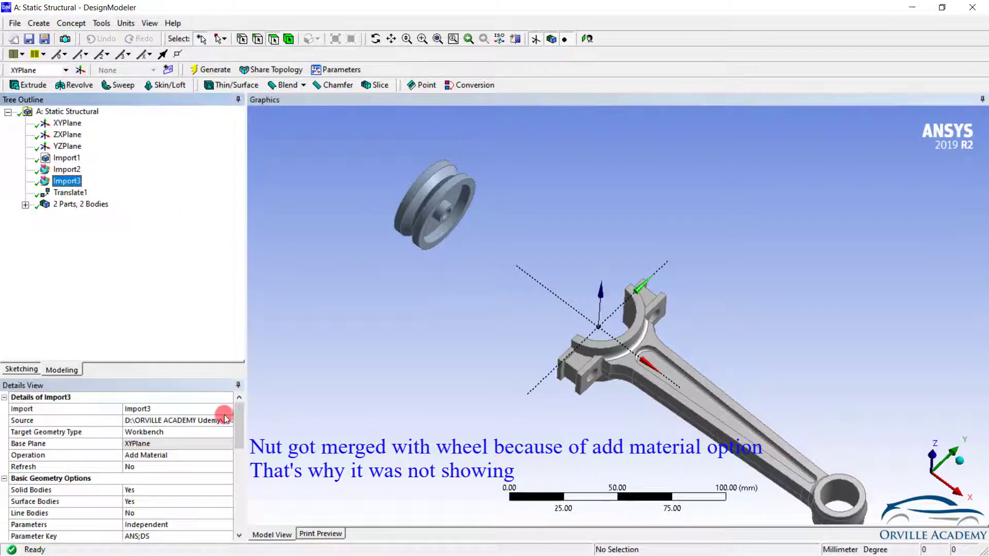
click(217, 455)
click(227, 456)
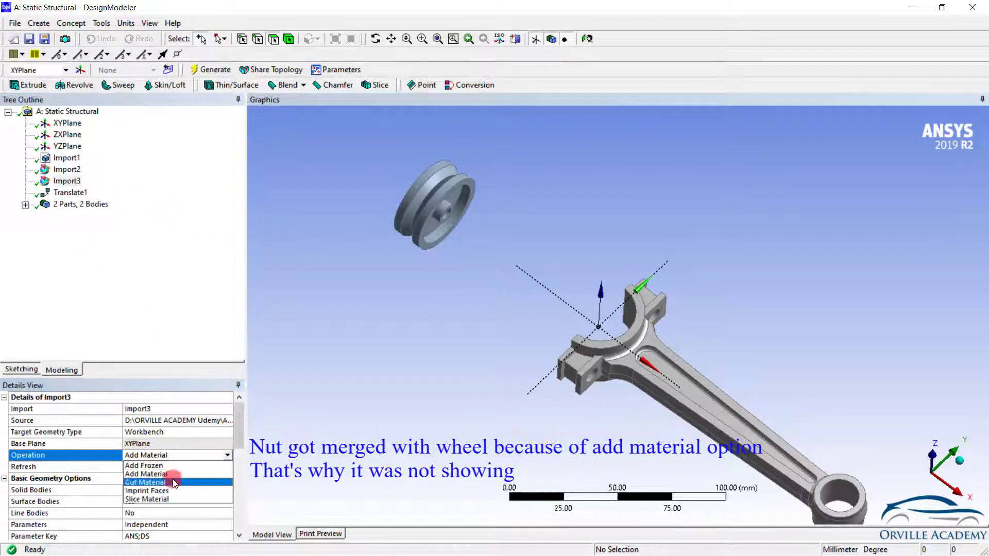
click(167, 465)
key(F5)
middle_drag(574, 336, 586, 316)
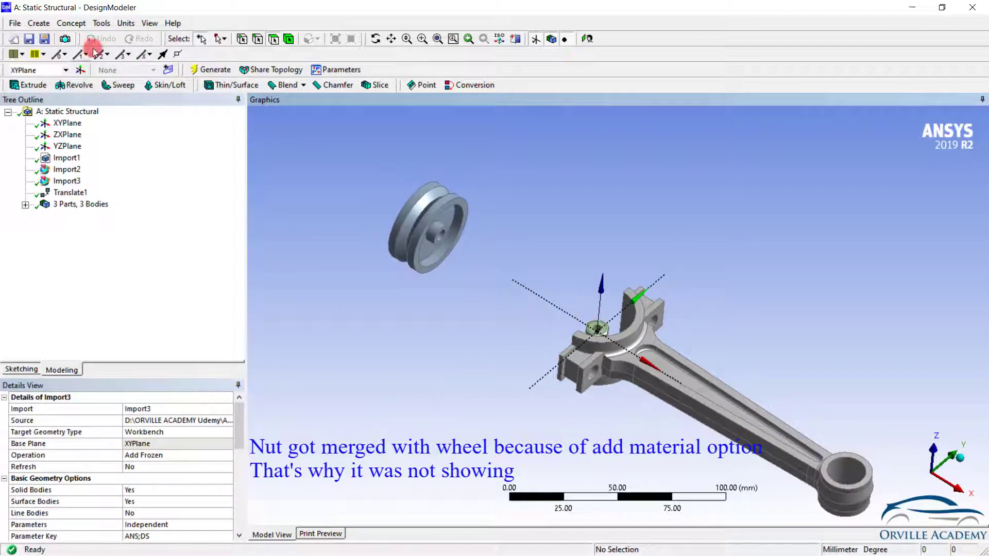
Start another Translate body transformation and assign the nut as the body to move
click(34, 21)
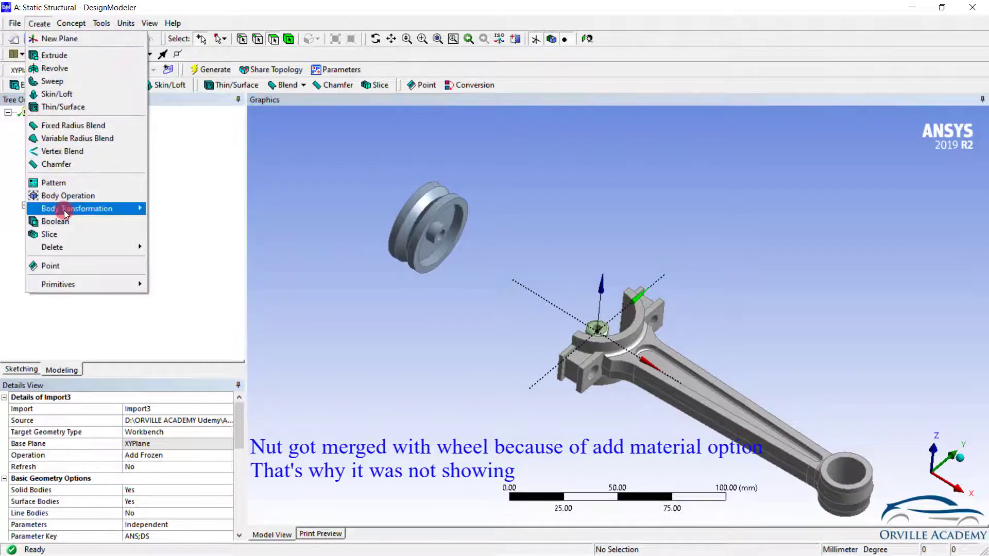
mouse_move(77, 208)
click(174, 222)
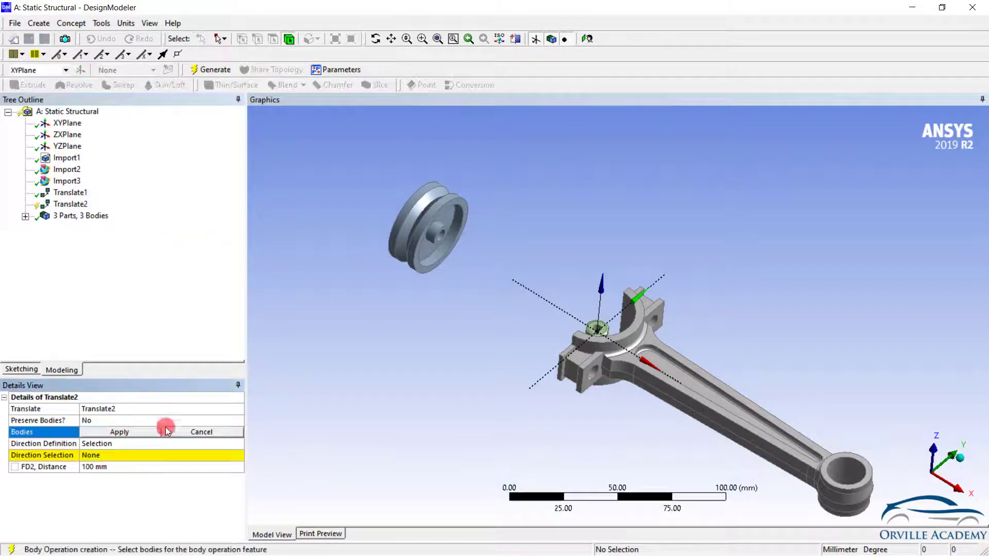
click(593, 331)
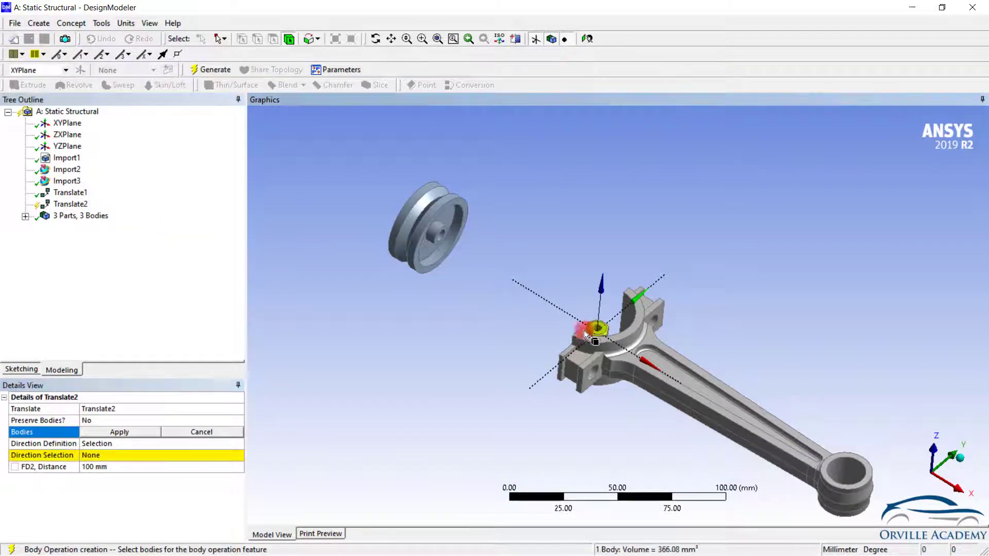
click(139, 433)
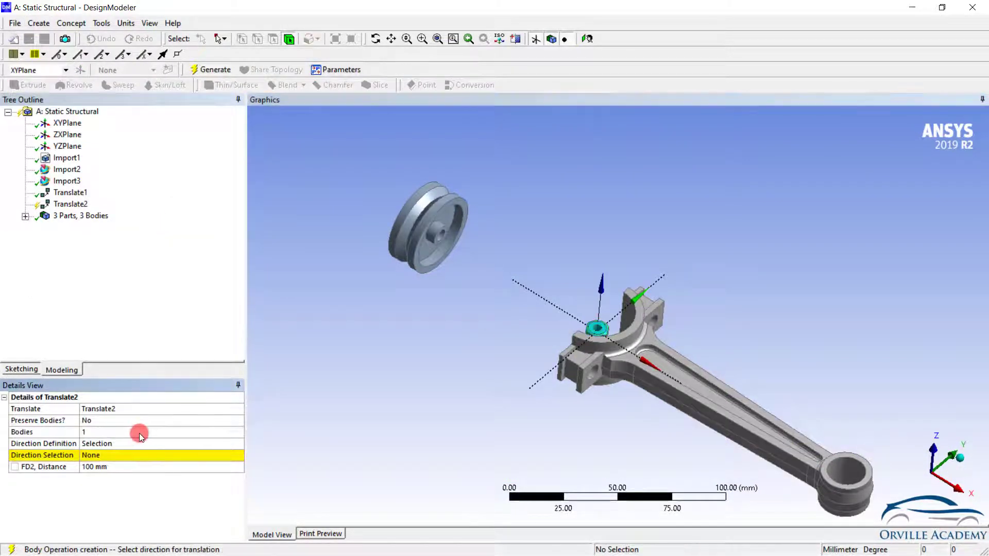
Translate the nut 100 mm upward along the XYPlane normal, reversing the default direction, and generate it
click(106, 456)
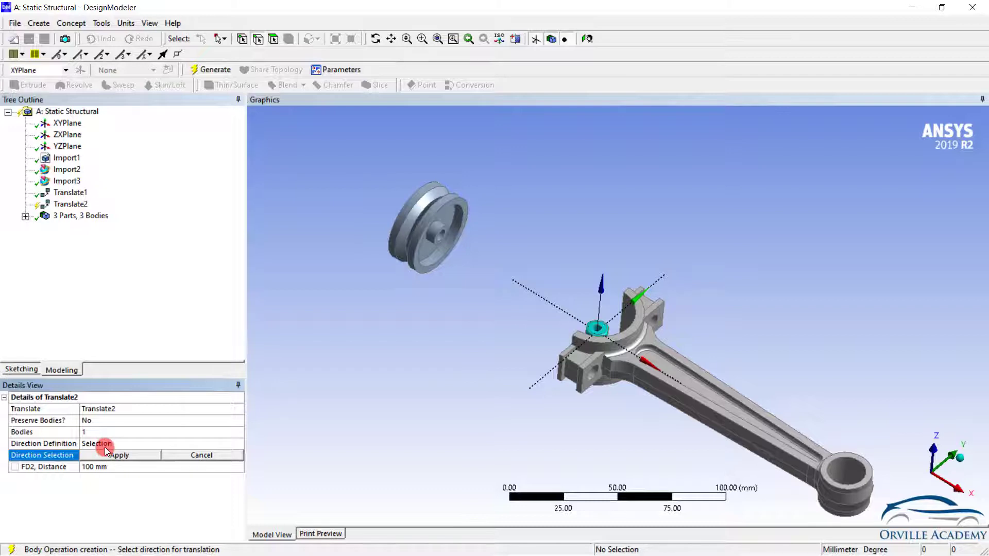
click(604, 287)
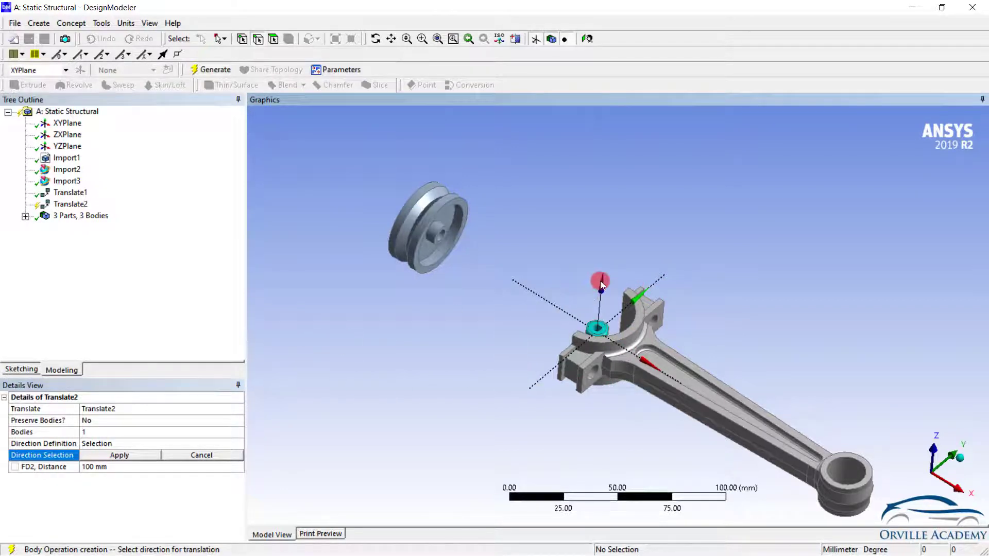
click(70, 124)
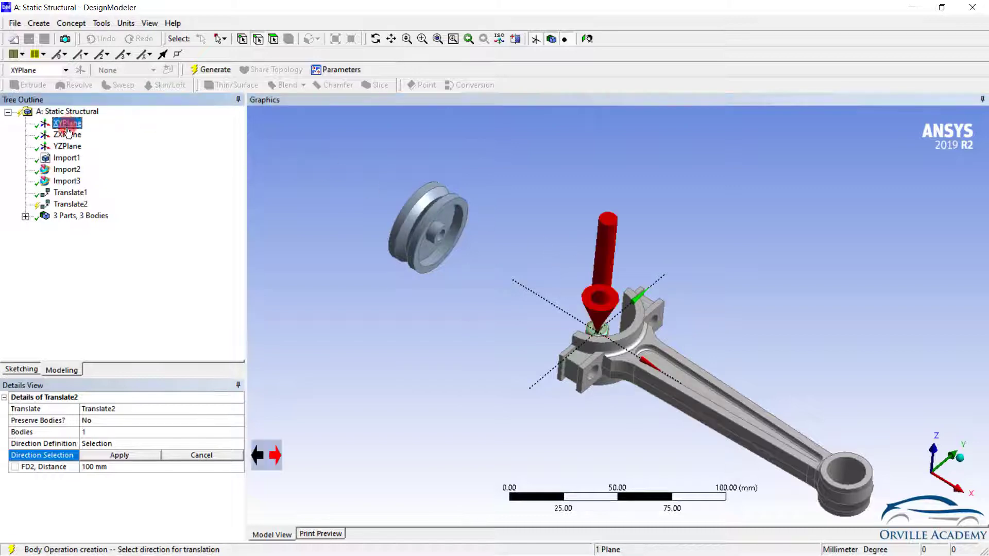
click(260, 462)
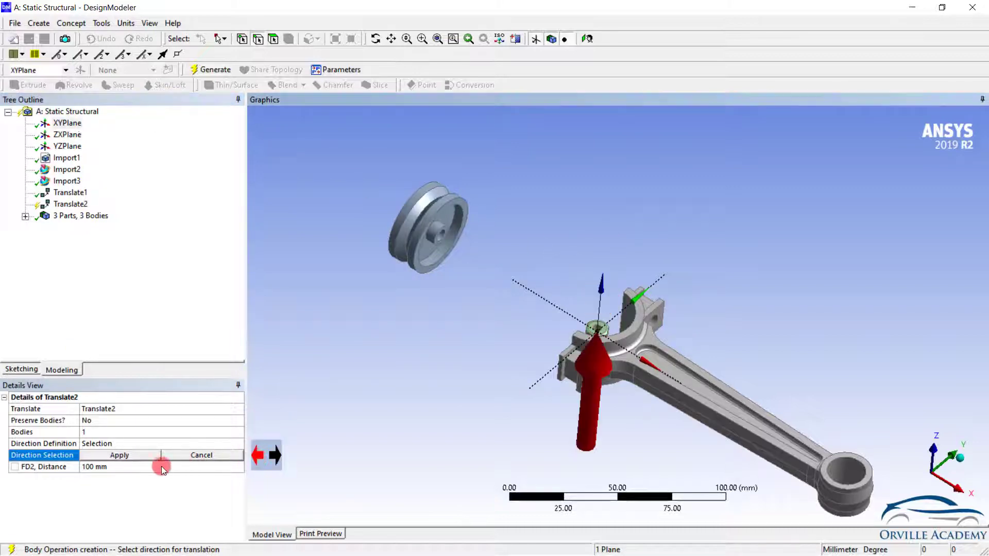
click(117, 456)
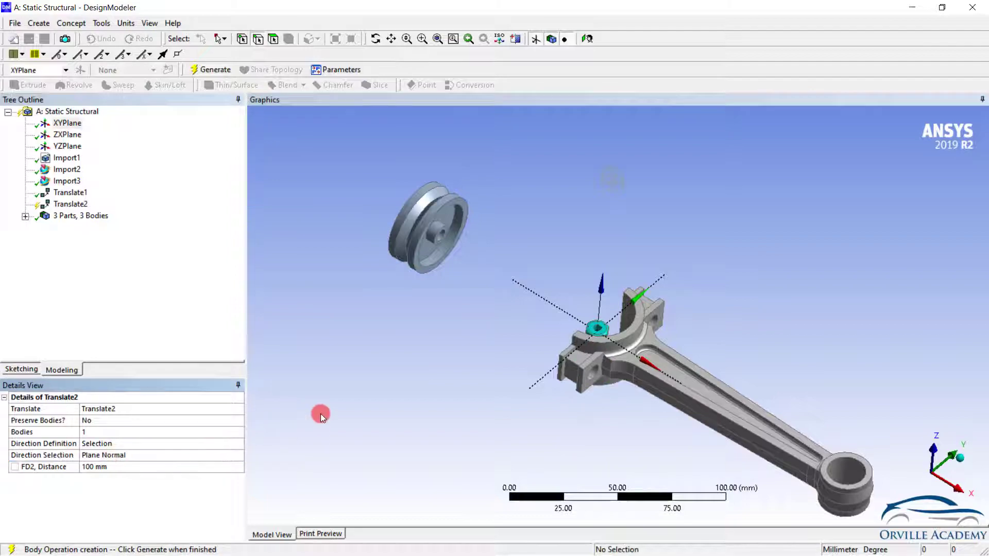
key(F5)
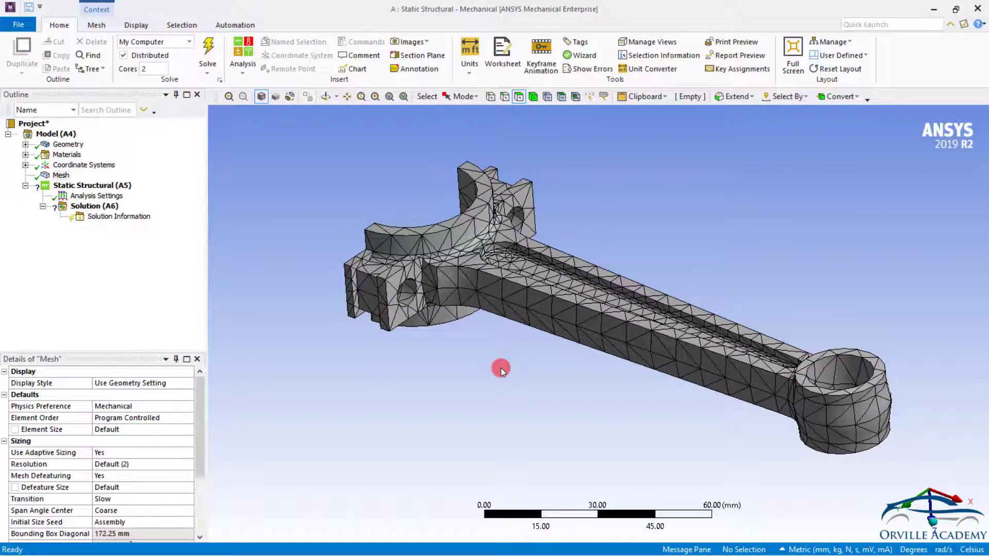
Switch to Mechanical and update the model's geometry from its source
click(56, 145)
right_click(56, 145)
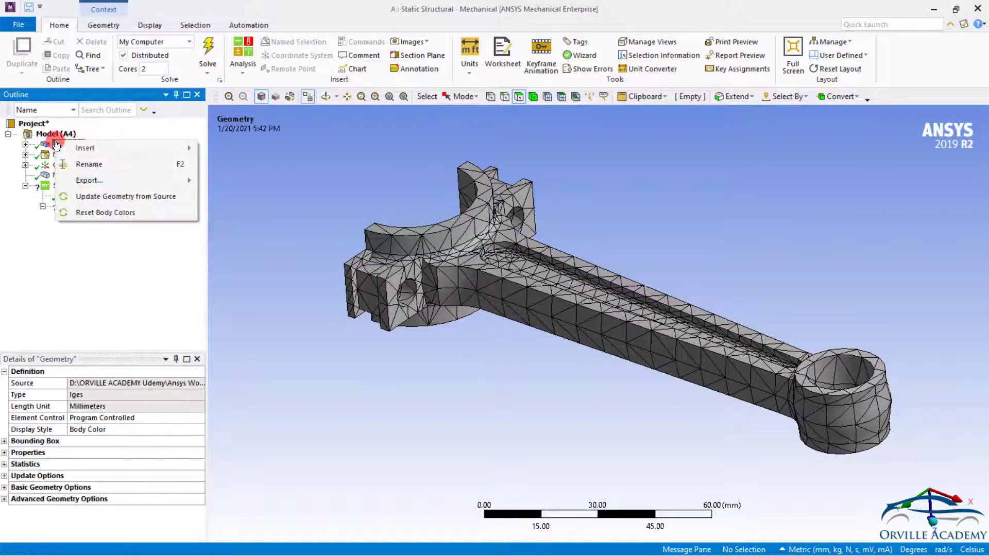
click(105, 195)
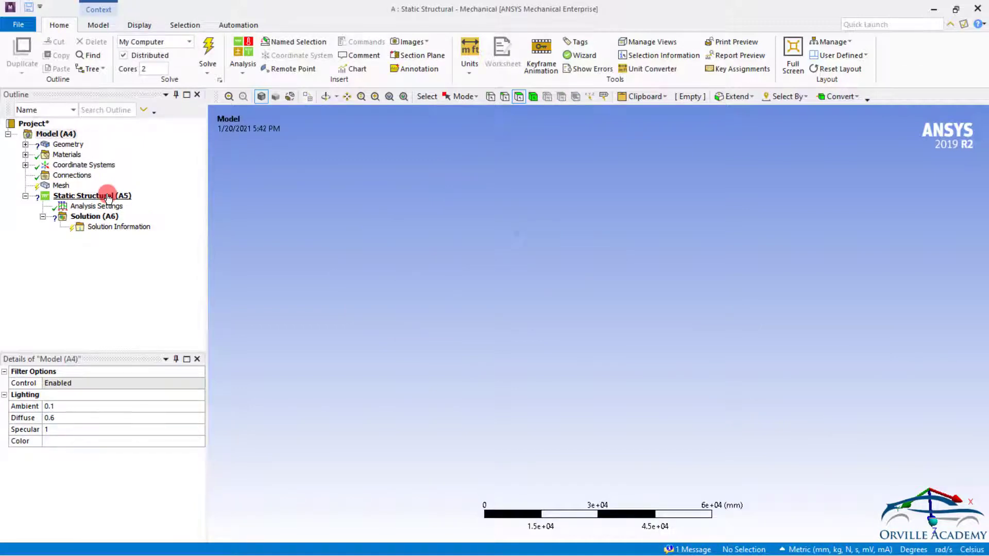
Open the geometry update's warning message, read its full text and dismiss it
click(693, 550)
double_click(375, 483)
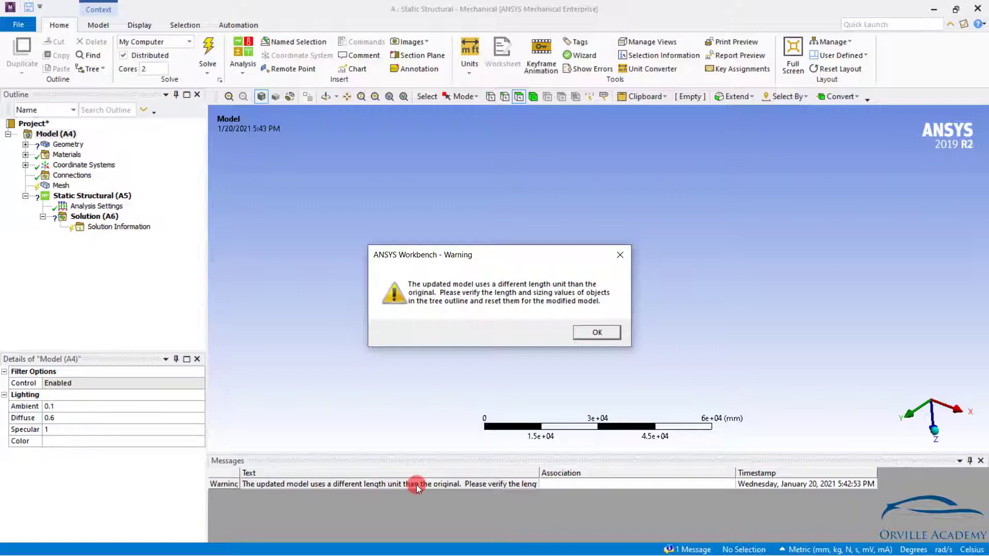
click(596, 333)
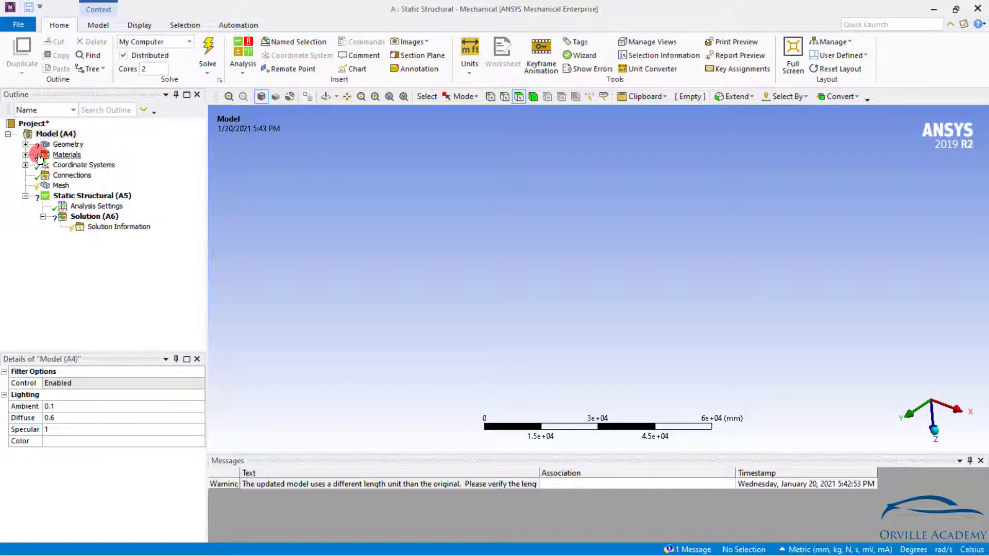
Assign Structural Steel as the material of the TRM_SRF body
click(25, 145)
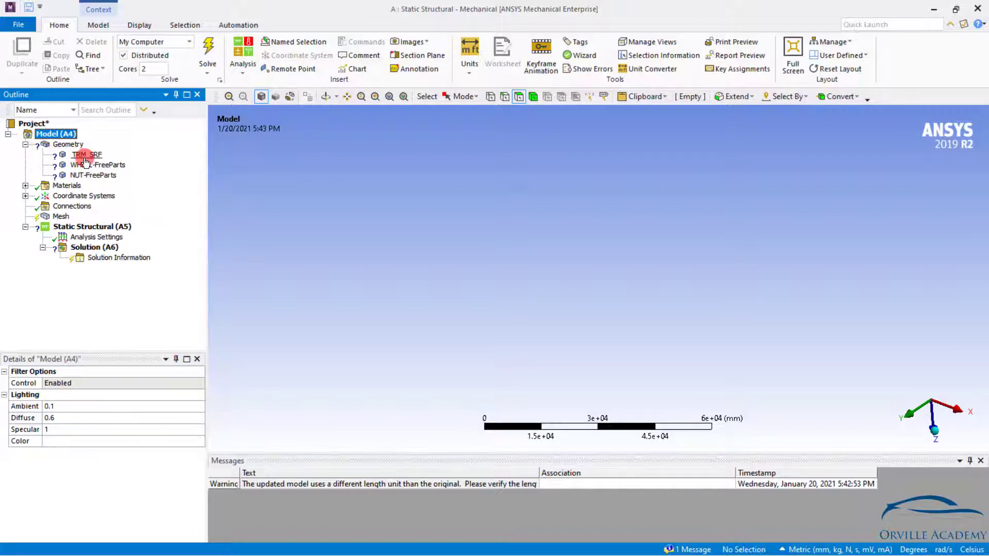
click(82, 157)
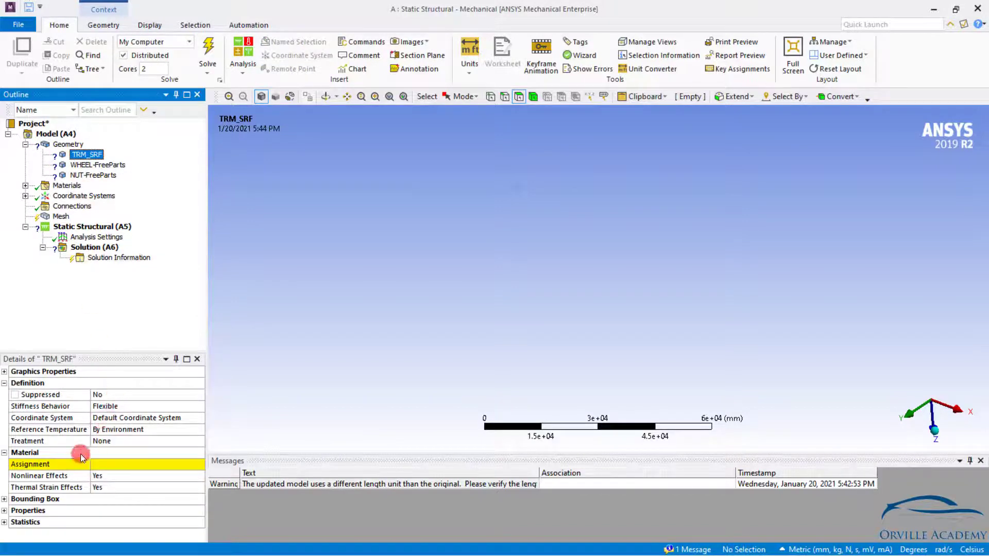
click(117, 466)
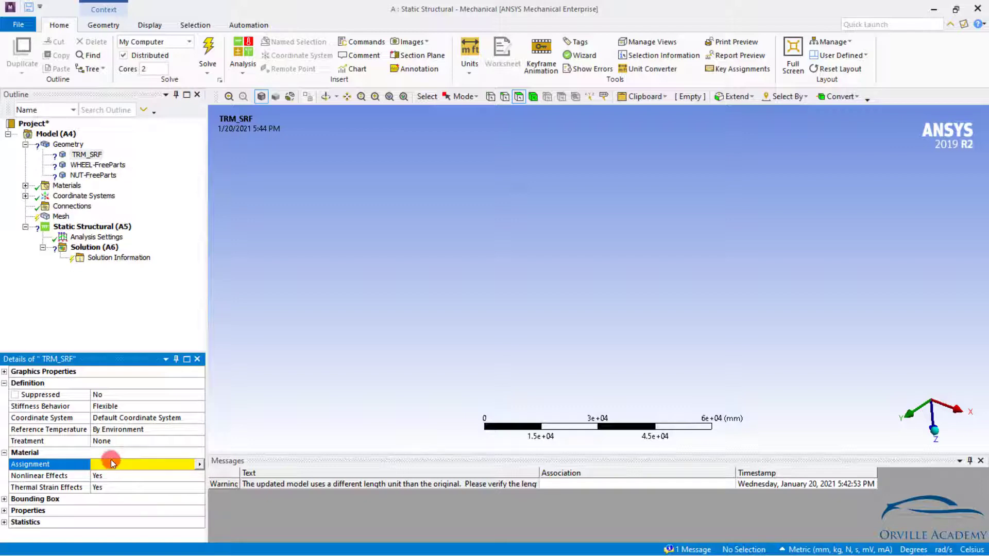
click(200, 465)
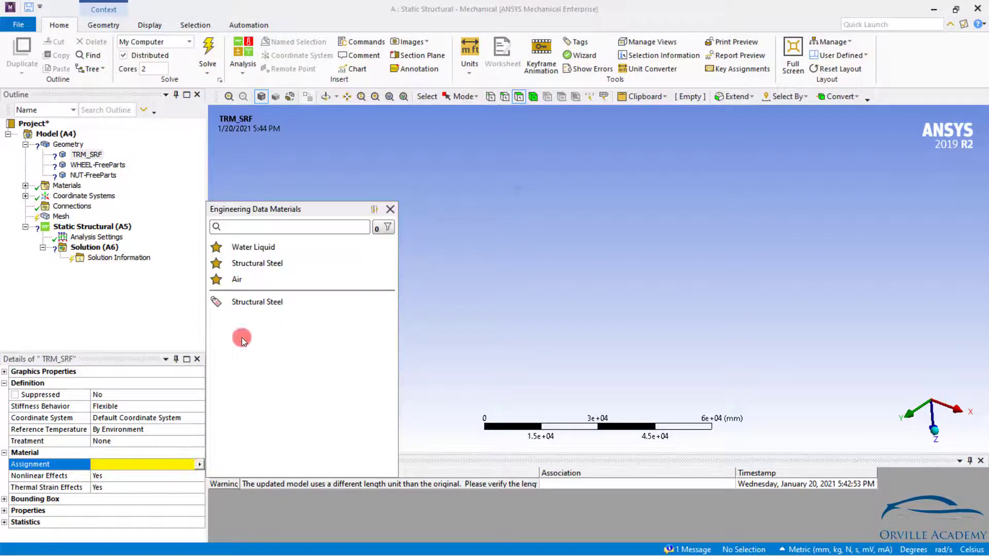
click(256, 302)
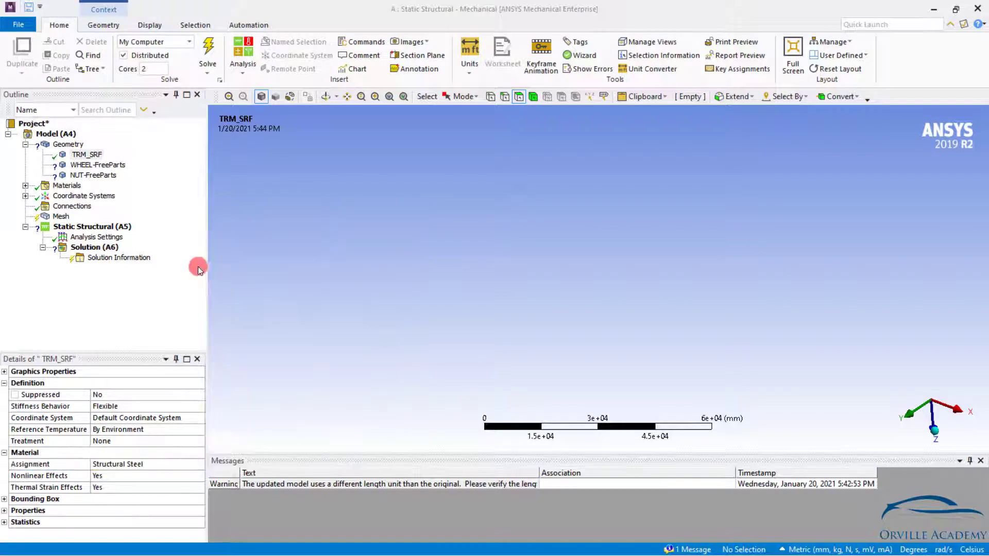
Assign Structural Steel to the WHEEL-FreeParts and NUT-FreeParts bodies together
click(90, 165)
ctrl+click(82, 176)
click(185, 464)
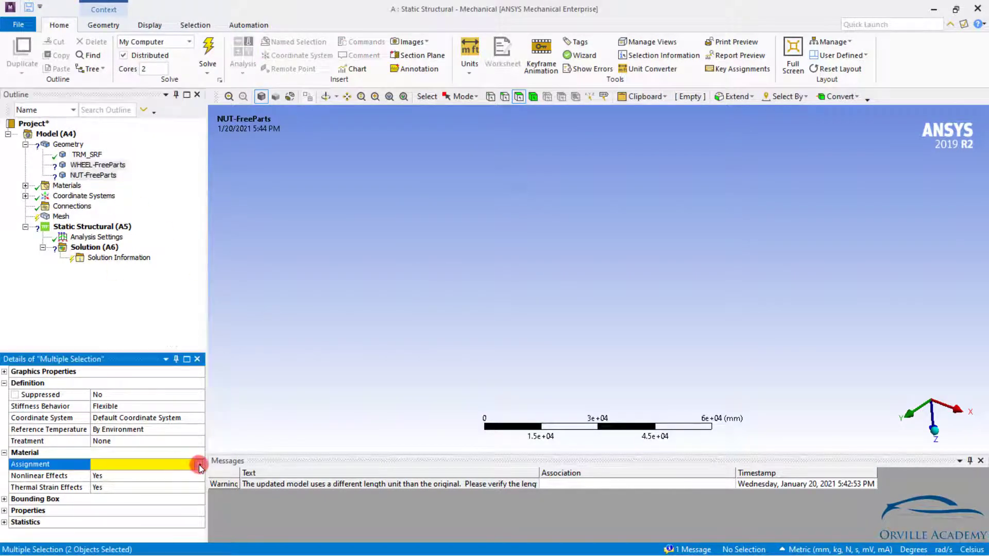
click(199, 464)
click(237, 305)
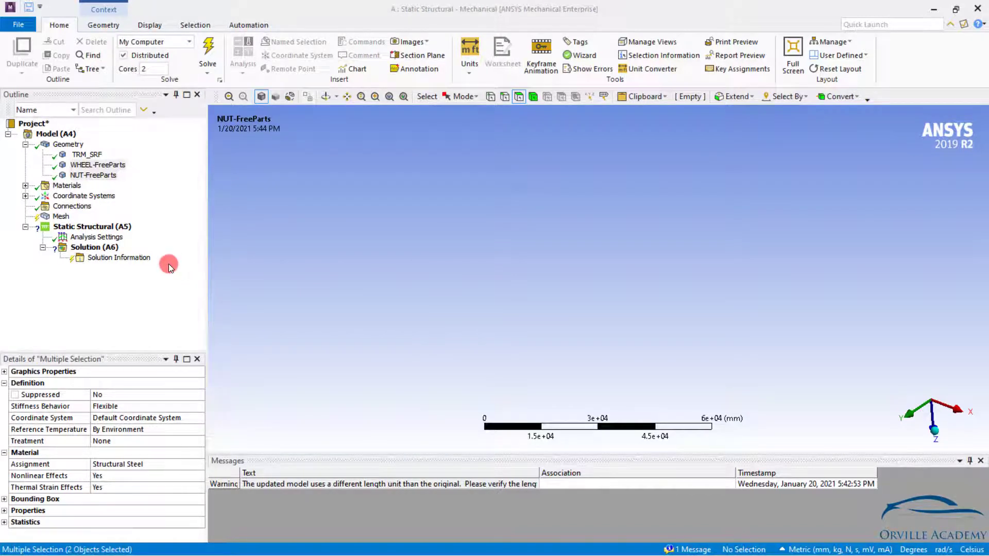
Generate the mesh for the connecting rod, wheel and nut, and show the mesh settings
click(58, 217)
right_click(58, 217)
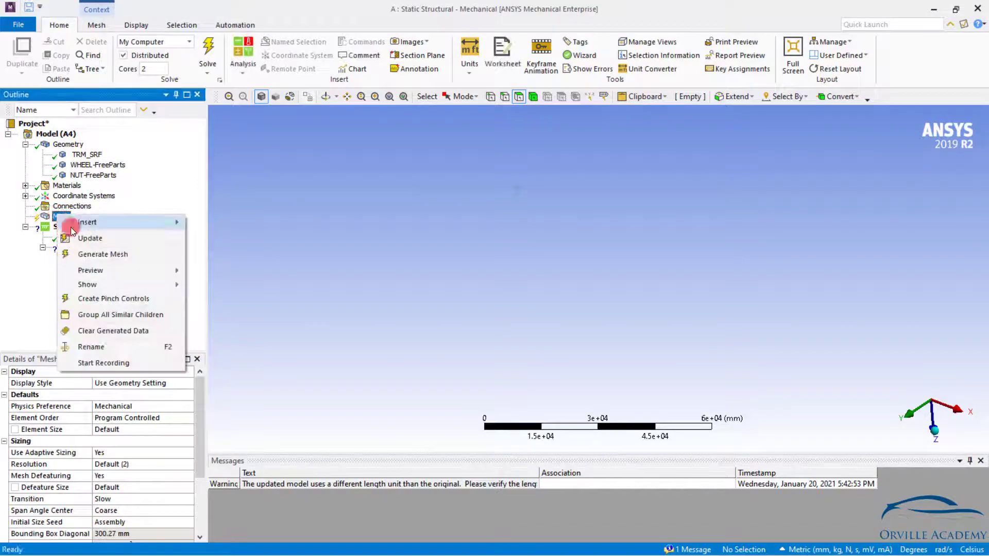
click(92, 254)
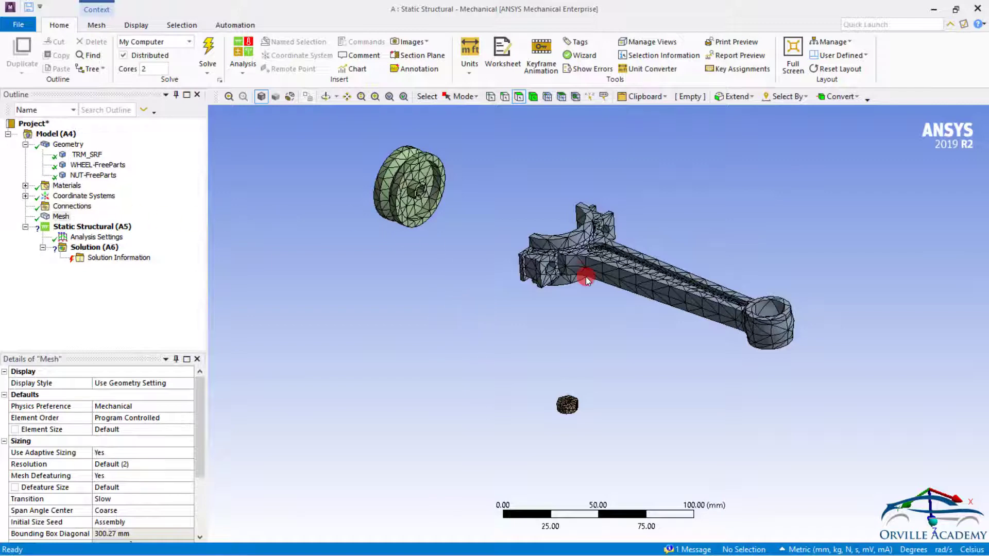
click(61, 217)
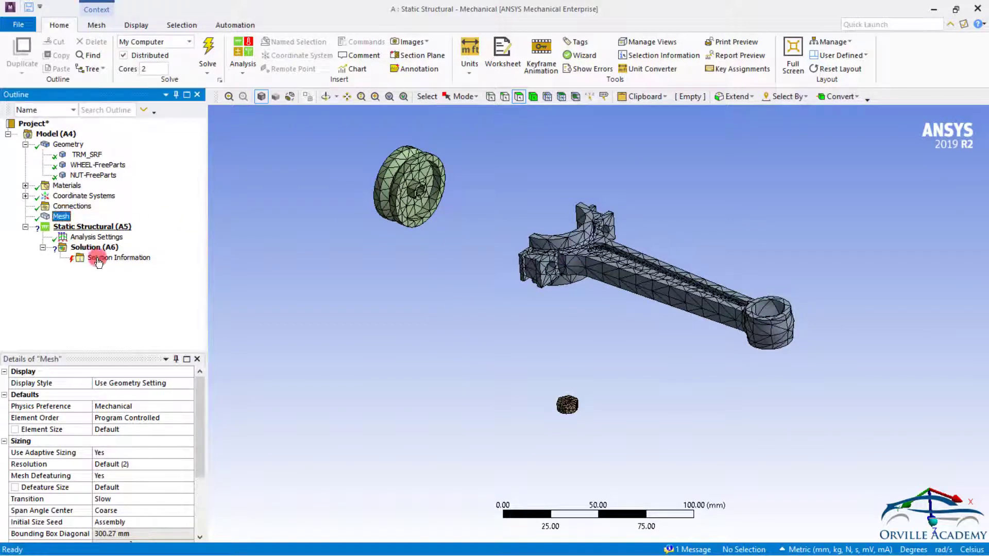
Set the mesh Transition to Fast and regenerate the mesh of the connecting rod, wheel and nut
drag(196, 426, 197, 453)
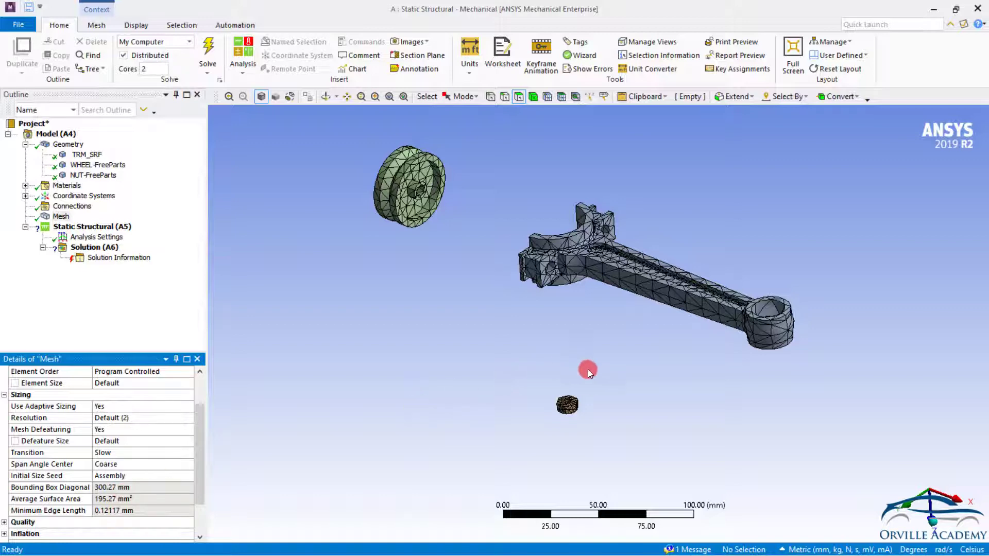
scroll(556, 425, up, 9)
ctrl+middle_drag(538, 464, 597, 314)
scroll(577, 420, up, 3)
ctrl+middle_drag(564, 423, 560, 342)
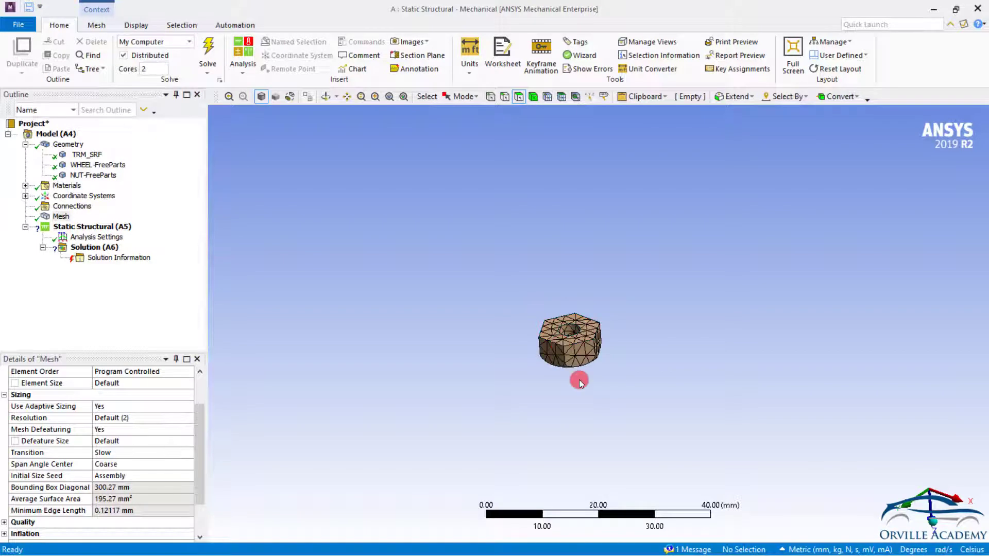
click(146, 465)
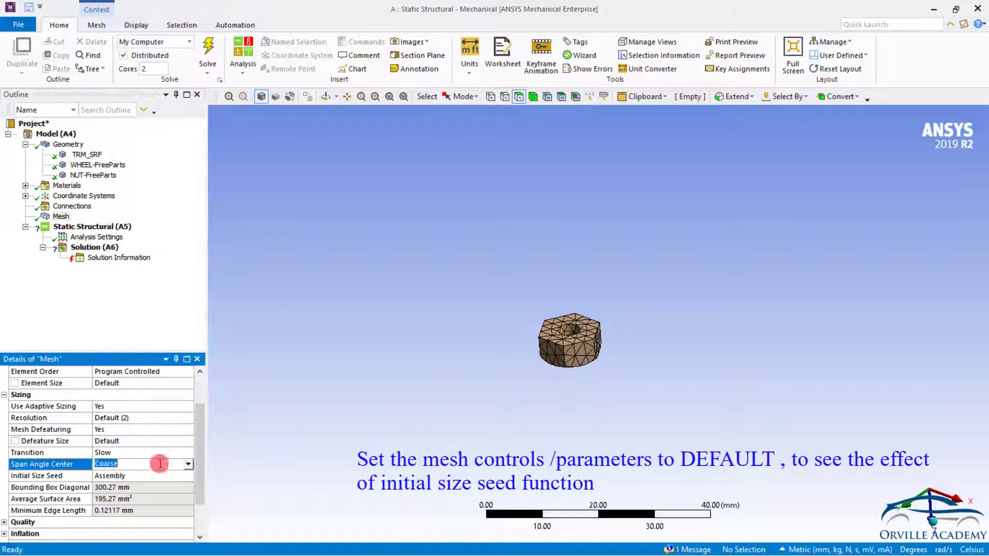
click(165, 452)
click(189, 452)
click(141, 461)
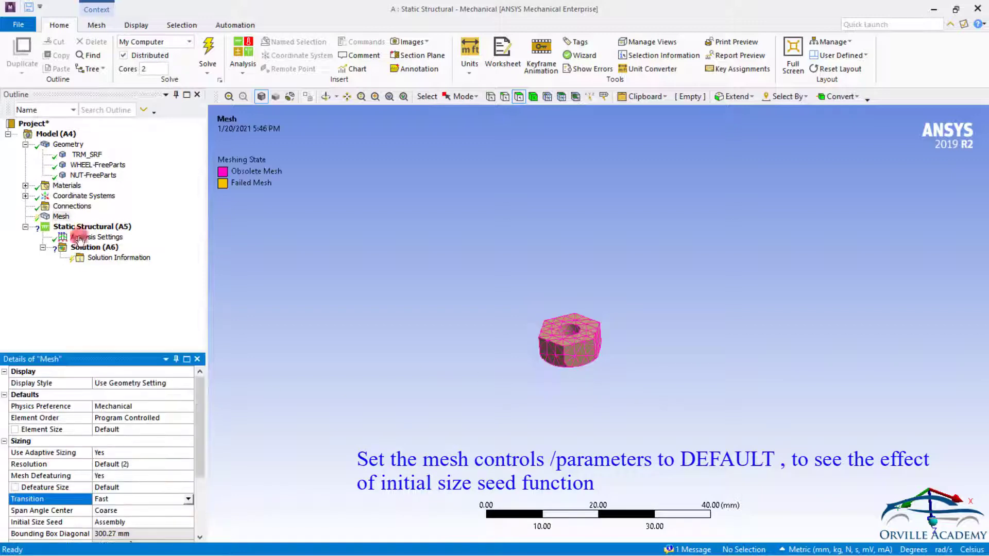
right_click(54, 219)
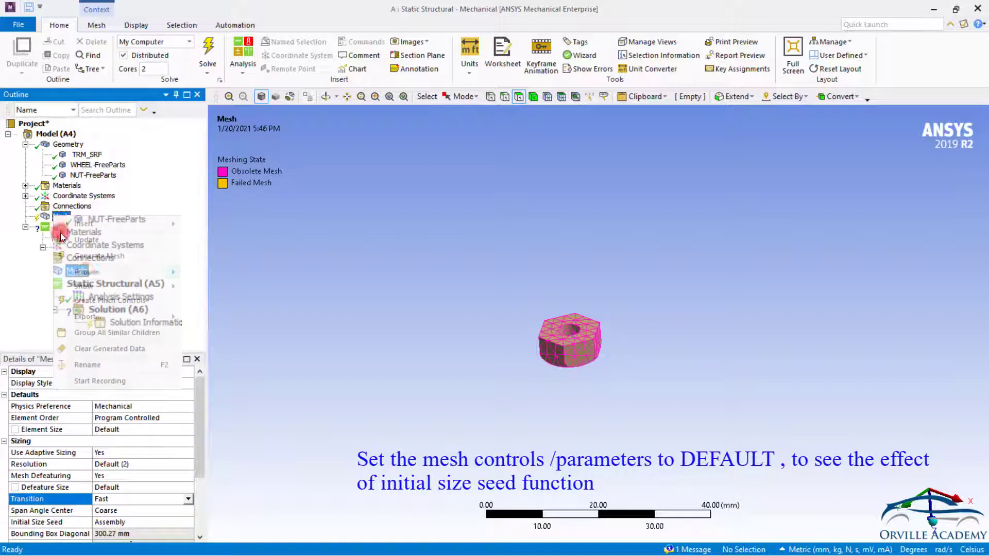
click(94, 256)
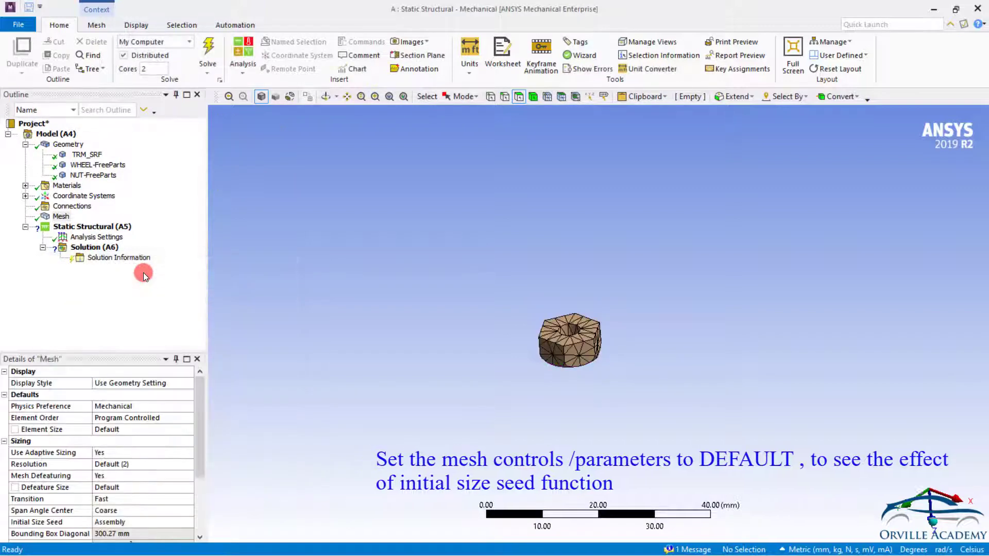
Examine the sizing settings and compare the element density on the wheel, nut and connecting rod with the Assembly size seed
key(F7)
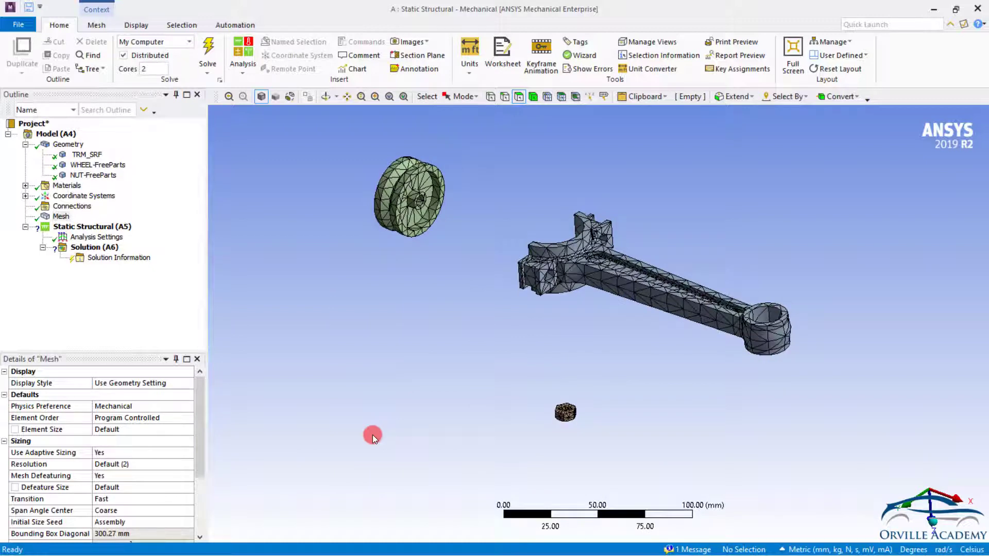
drag(205, 412, 196, 461)
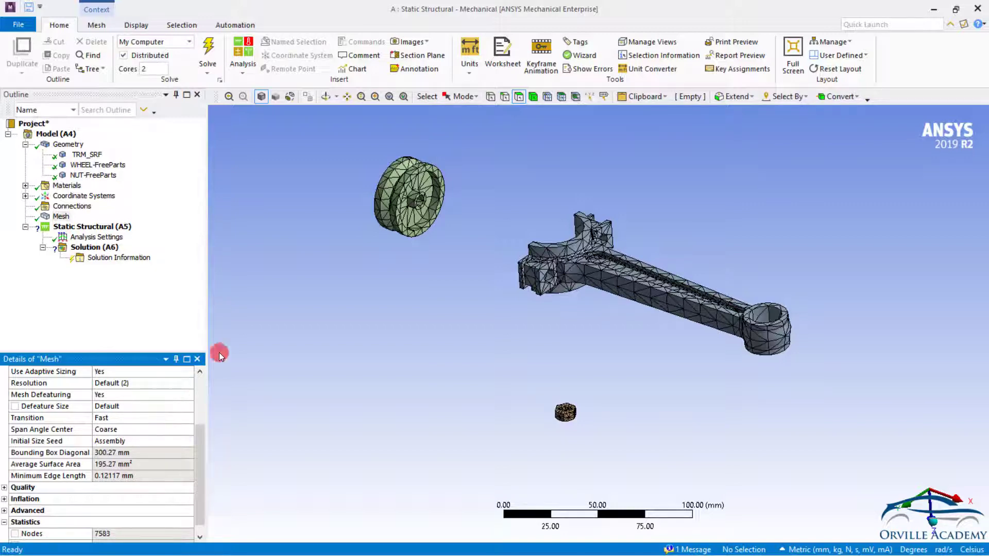
ctrl+middle_drag(413, 178, 444, 237)
scroll(429, 252, up, 6)
scroll(338, 190, up, 2)
ctrl+middle_drag(345, 196, 601, 344)
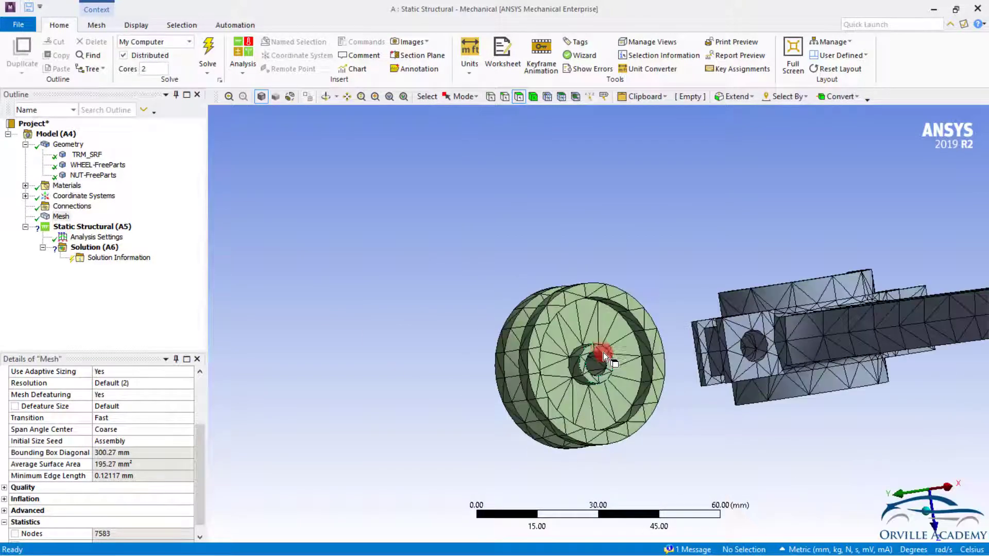
scroll(607, 357, up, 3)
scroll(602, 375, down, 6)
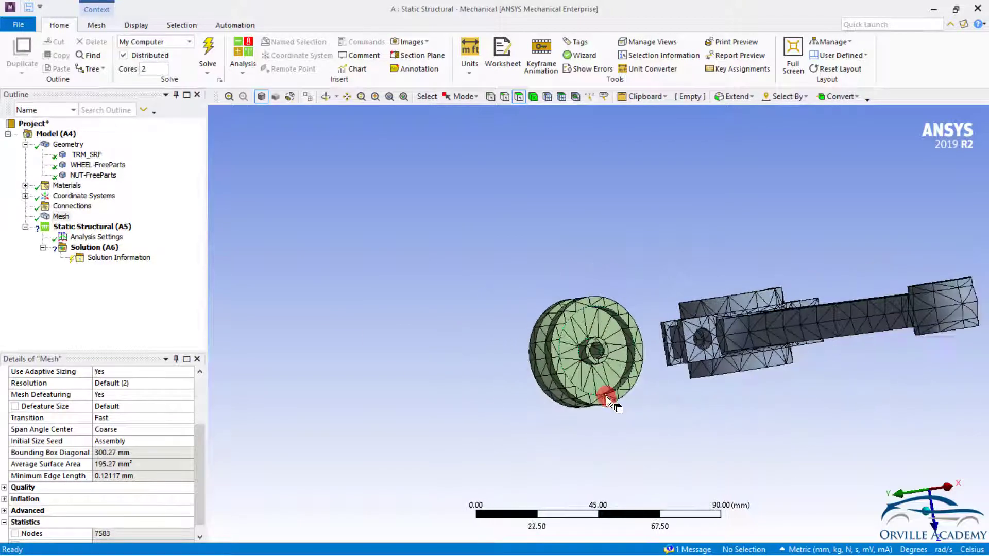
scroll(606, 396, down, 2)
ctrl+middle_drag(725, 534, 595, 381)
scroll(584, 382, up, 5)
middle_drag(593, 420, 636, 472)
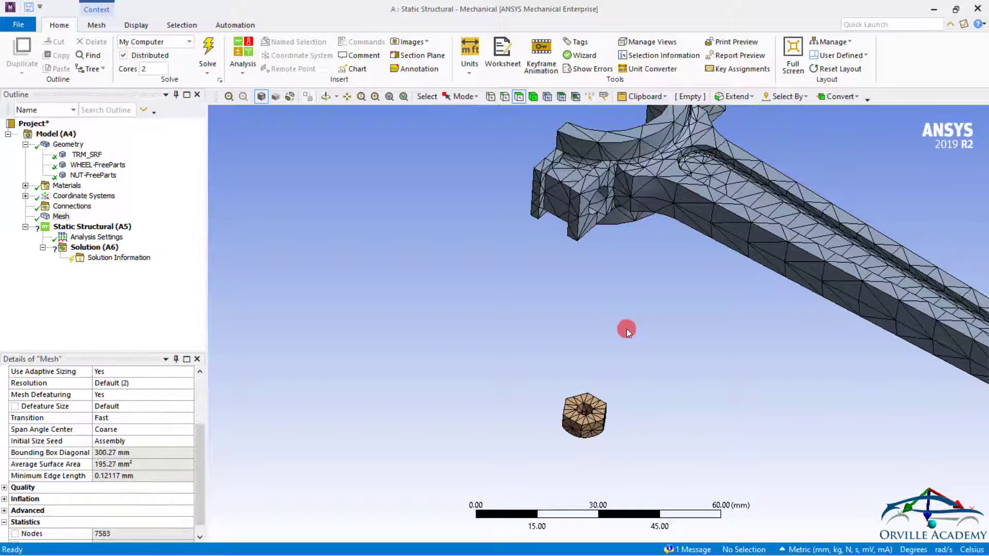
scroll(626, 328, down, 3)
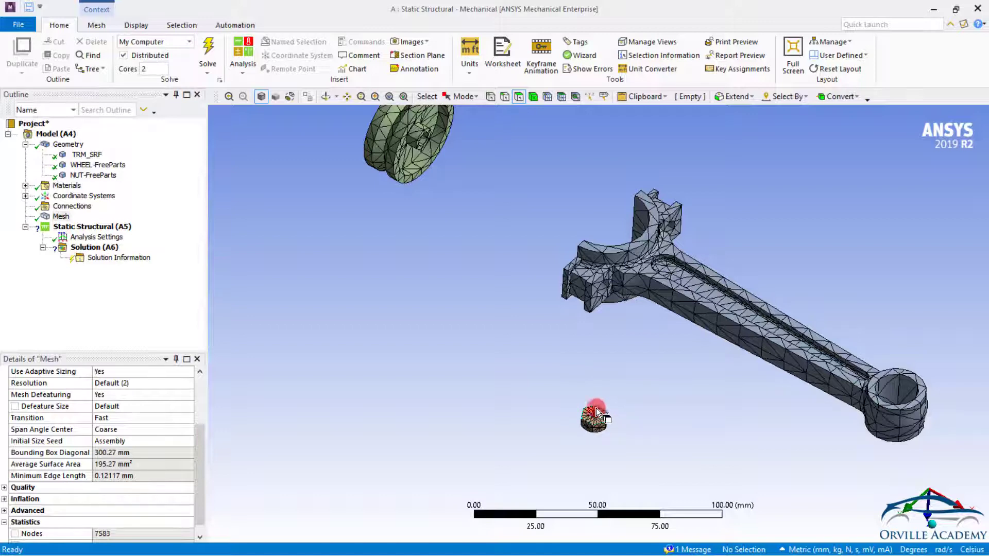
middle_drag(412, 215, 431, 265)
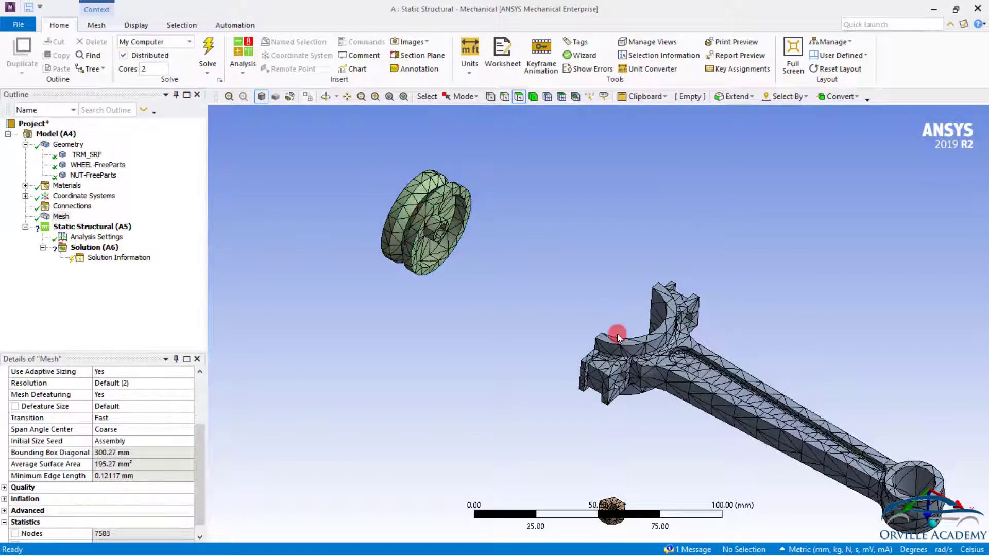
ctrl+middle_drag(610, 400, 586, 338)
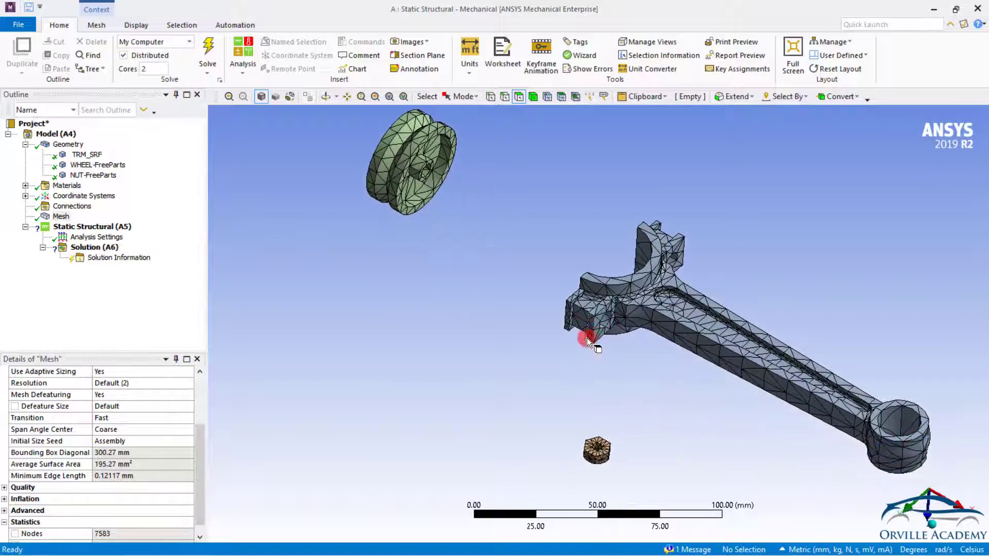
Set the Initial Size Seed to Part and regenerate the mesh of all three bodies
click(128, 441)
click(187, 441)
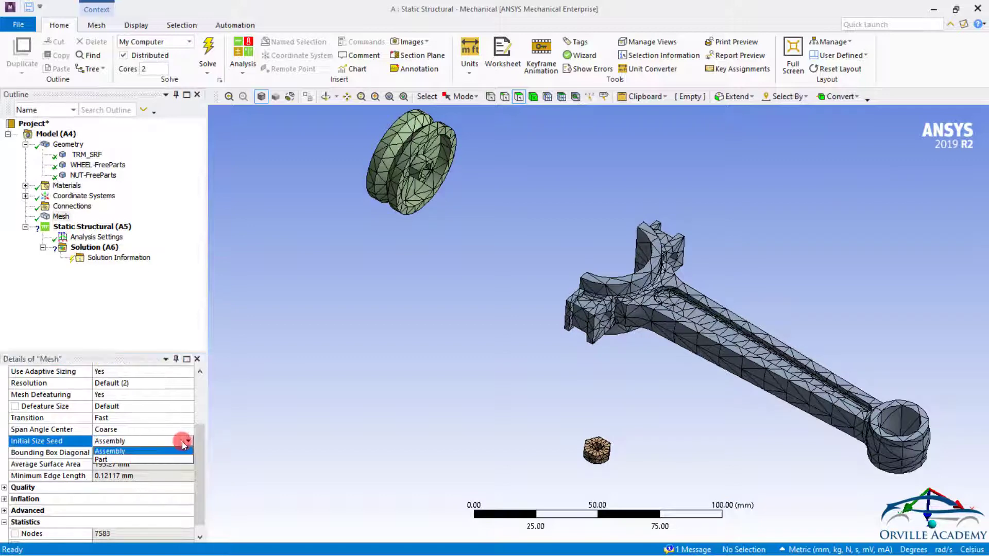
click(138, 458)
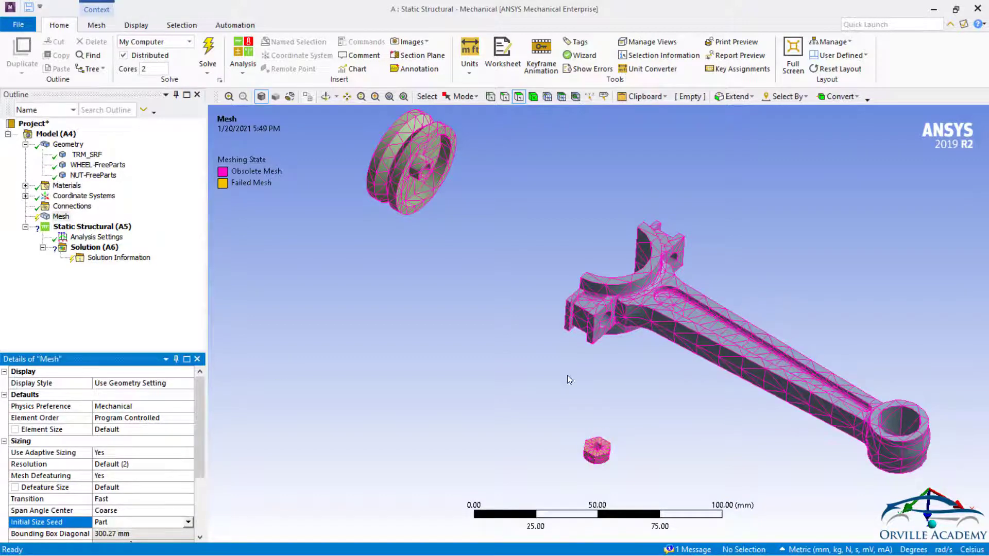
click(66, 218)
right_click(67, 220)
click(98, 254)
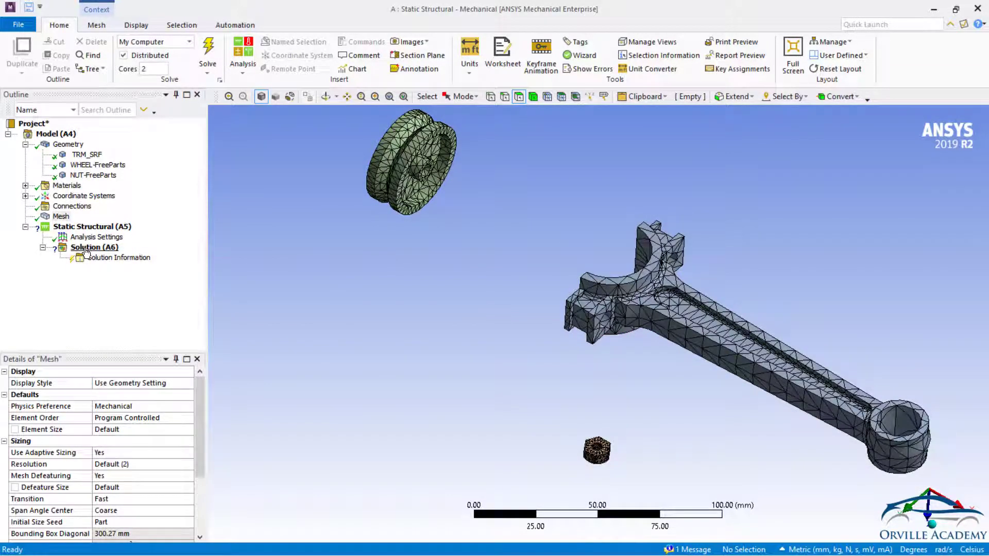
Examine the part-seeded mesh on the nut and wheel up close, and check all three bodies and the sizing settings
ctrl+middle_drag(546, 420, 526, 356)
scroll(549, 435, up, 1)
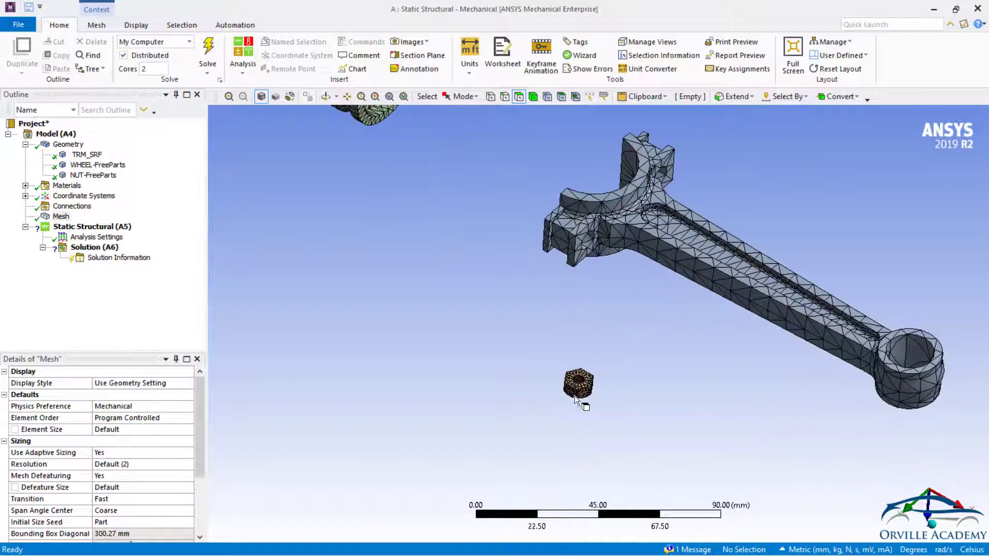
scroll(576, 393, up, 7)
ctrl+middle_drag(549, 425, 582, 334)
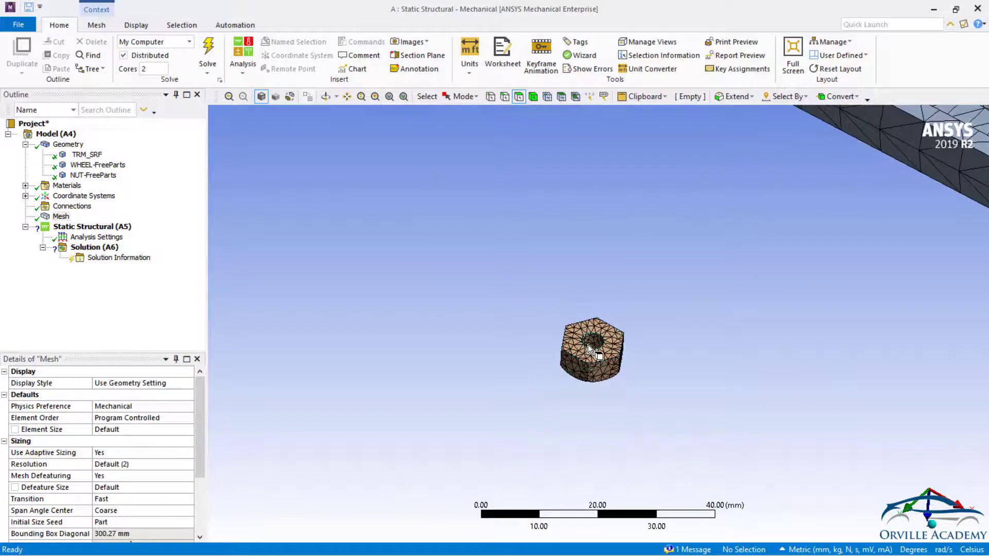
scroll(466, 256, down, 6)
ctrl+middle_drag(467, 256, 538, 495)
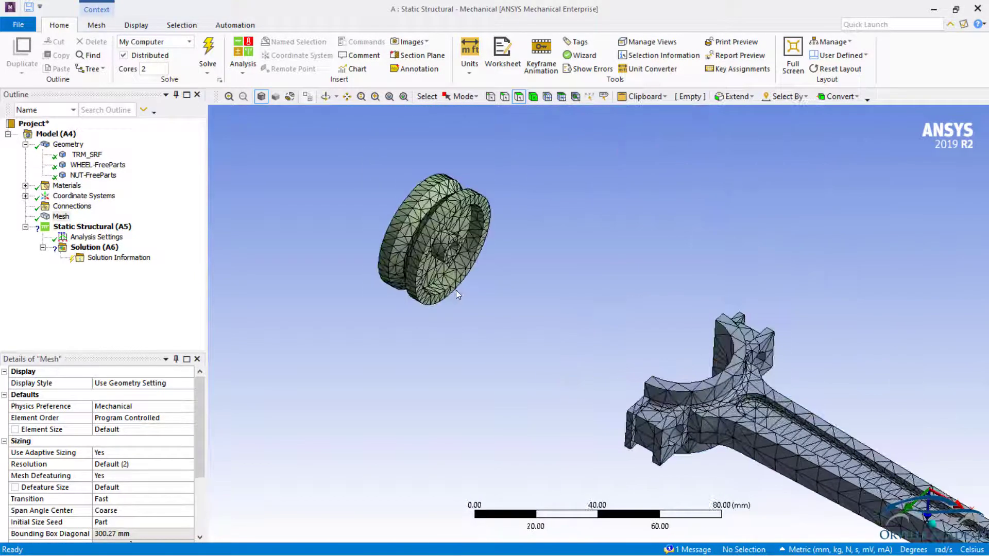
scroll(439, 241, up, 6)
ctrl+middle_drag(353, 185, 562, 346)
key(F7)
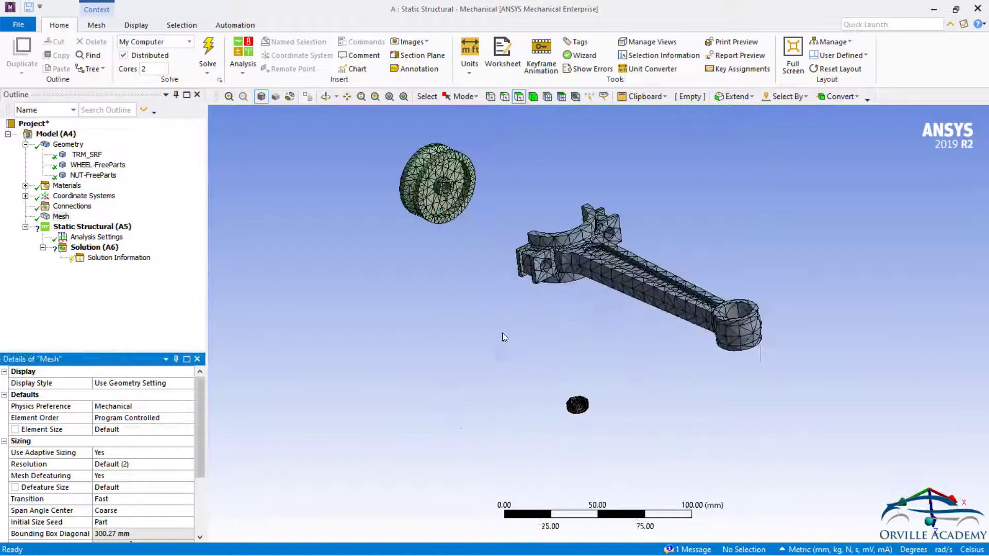
drag(200, 435, 196, 469)
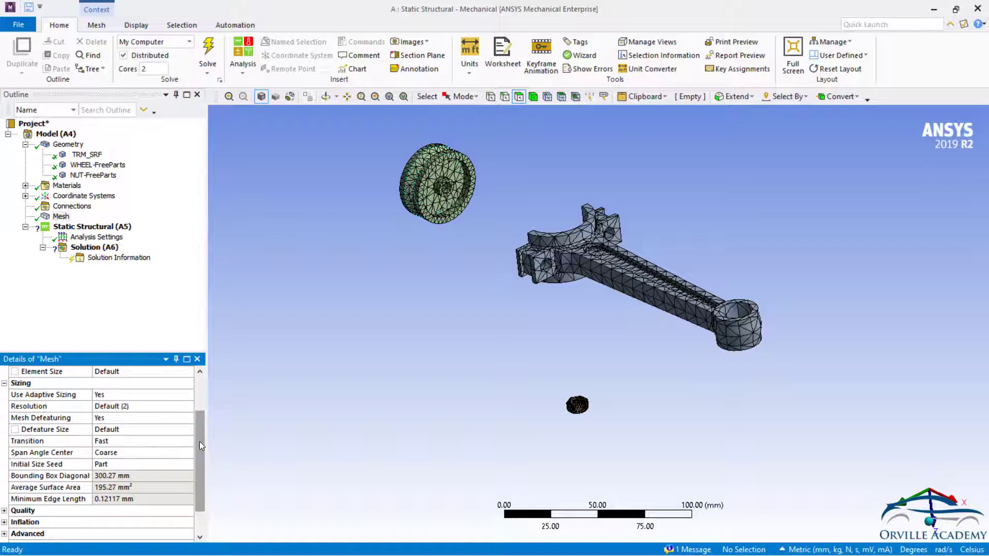